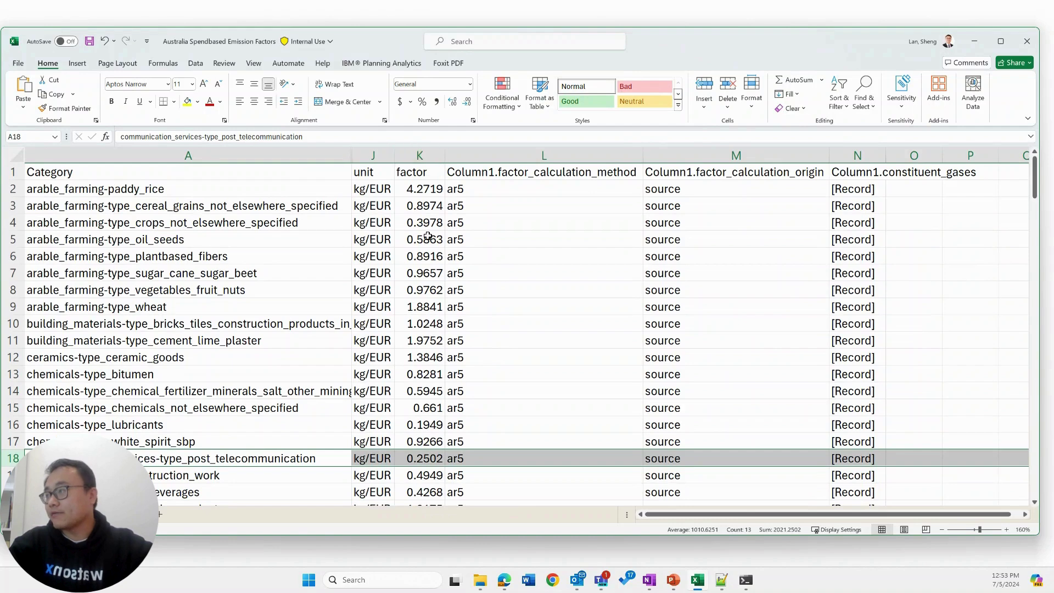
# Step: Check the 0.2502 kg/EUR factor in cell K18, then minimize the Excel workbook
pyautogui.click(426, 460)
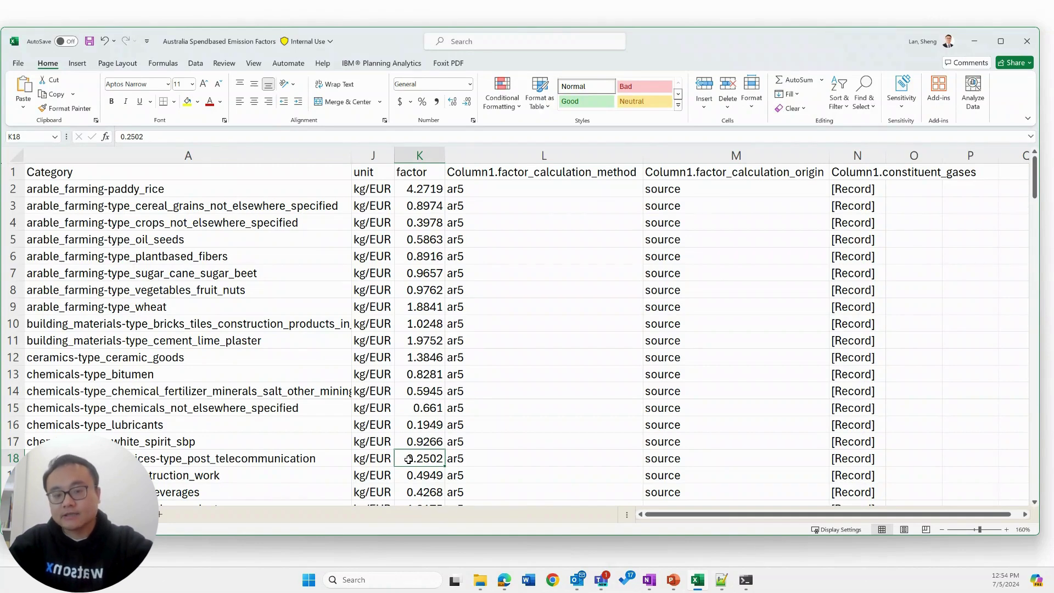
pyautogui.click(974, 41)
# Step: Reveal the full diagram, advance to the Up-sell Assistant Demo slide, then exit to Edge
pyautogui.click(727, 337)
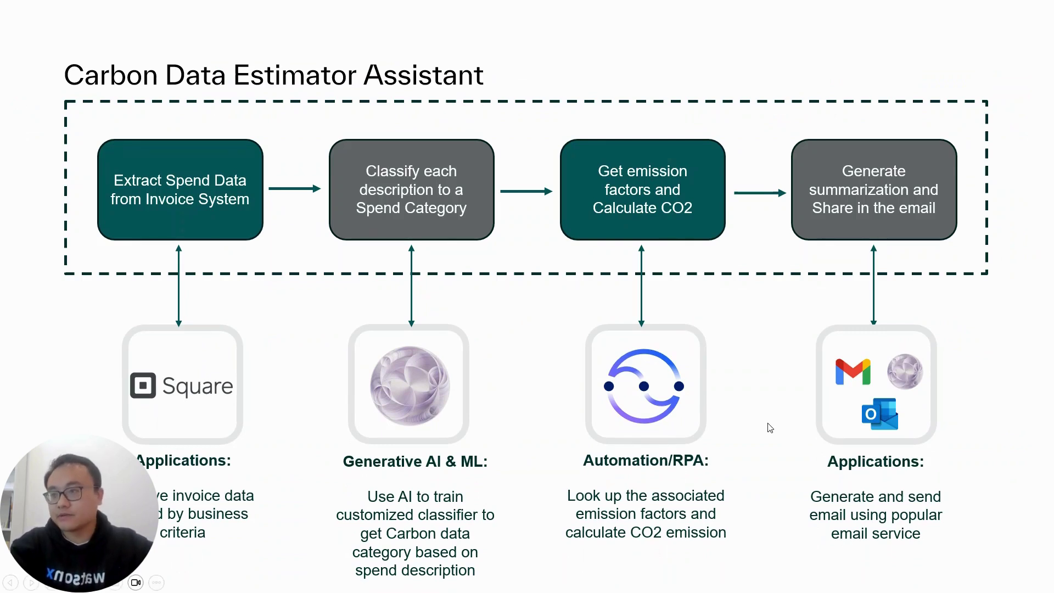
pyautogui.press('Right')
pyautogui.press('Escape')
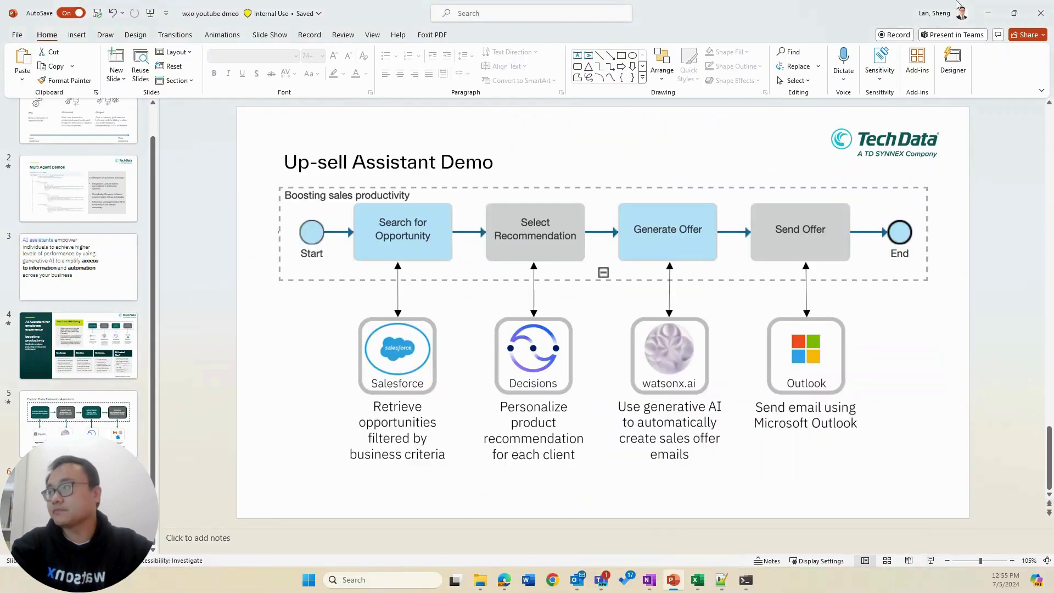
pyautogui.hotkey('alt', 'Tab')
# Step: Make Edge full screen and open the Skill flows group with its three skills
pyautogui.click(1041, 28)
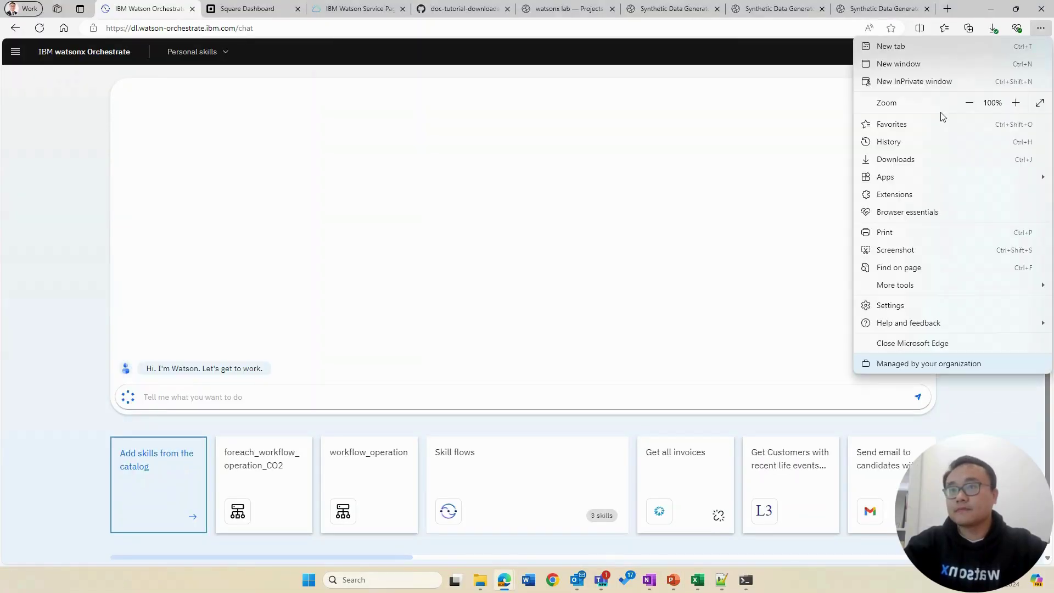
pyautogui.click(1040, 103)
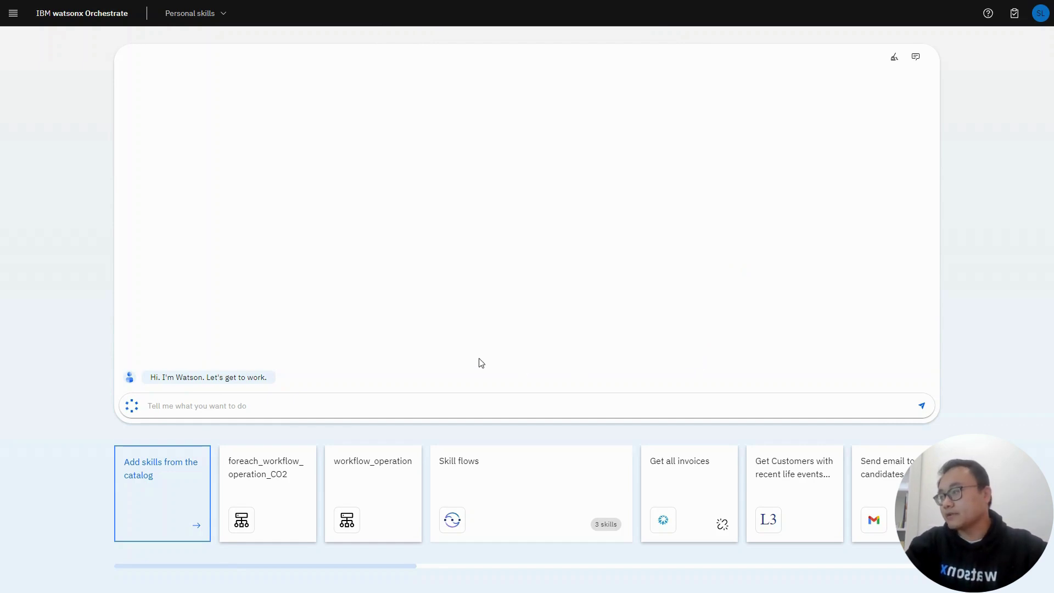
pyautogui.click(531, 512)
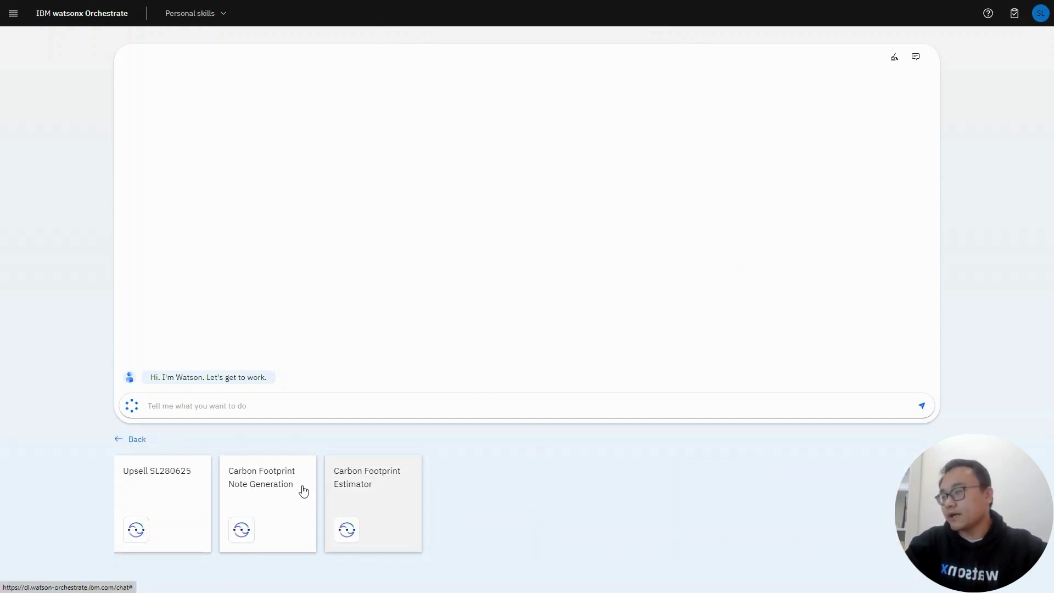
# Step: Run Carbon Footprint Estimator and open the invoice table's Manage columns dialog showing 25/25 columns
pyautogui.click(400, 522)
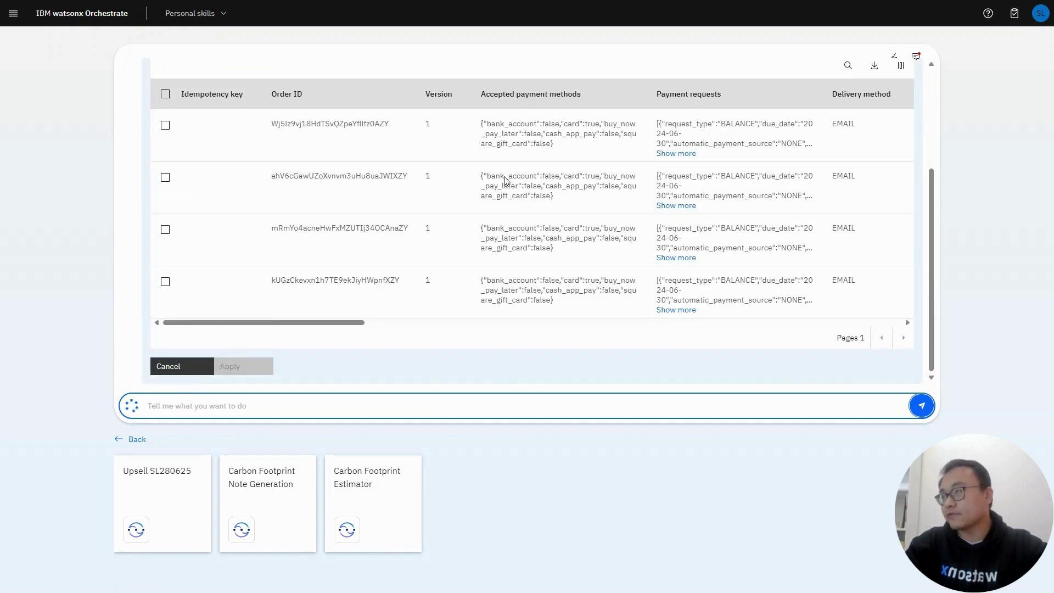
pyautogui.click(903, 67)
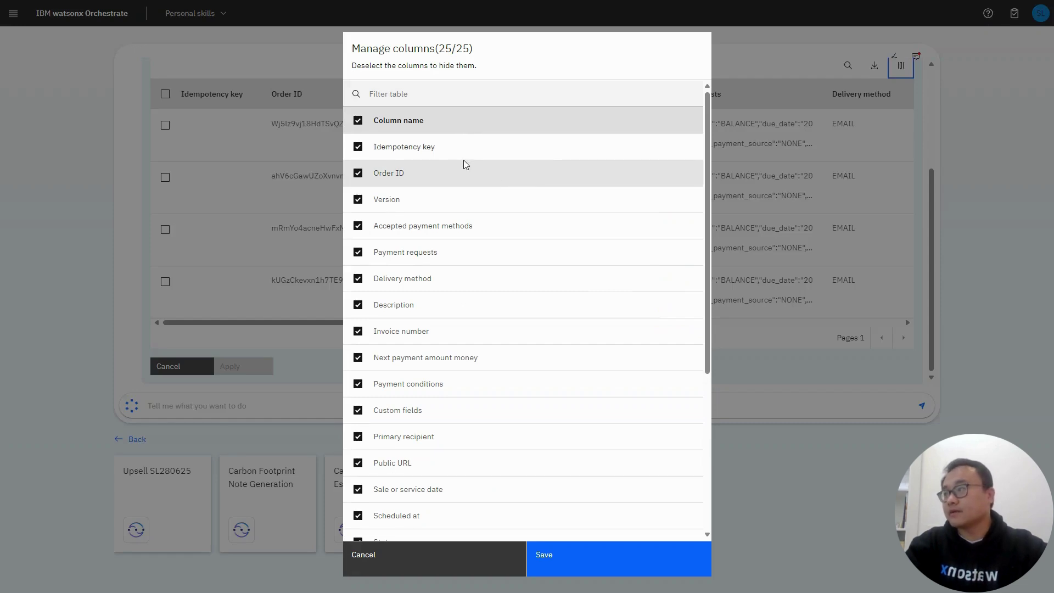
# Step: Clear all columns, keep only Description and Title, and save the column layout
pyautogui.click(359, 121)
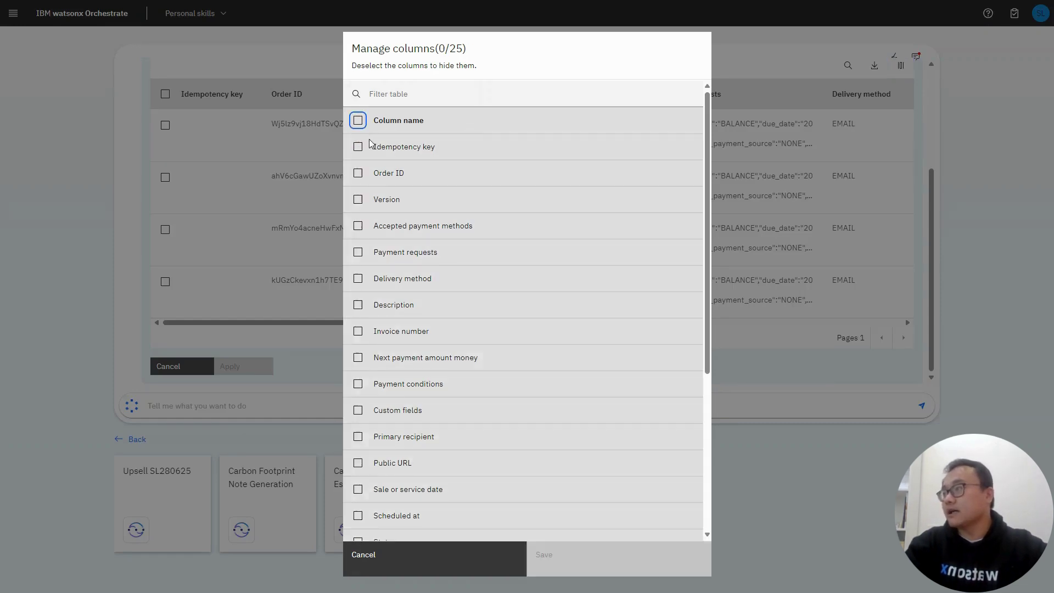
pyautogui.click(360, 306)
pyautogui.scroll(-2, 469, 329)
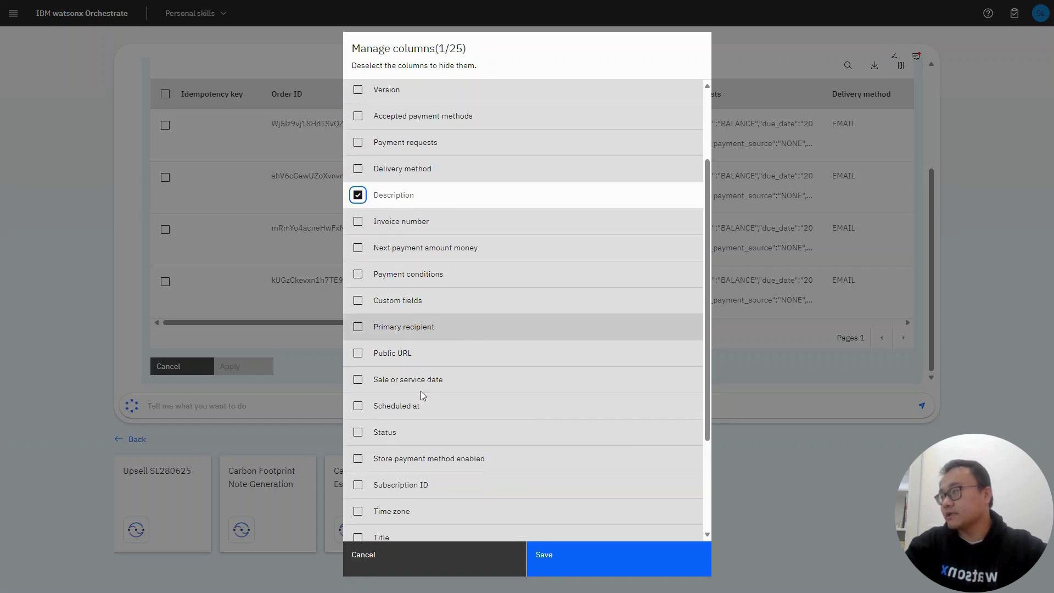
pyautogui.scroll(-1, 376, 439)
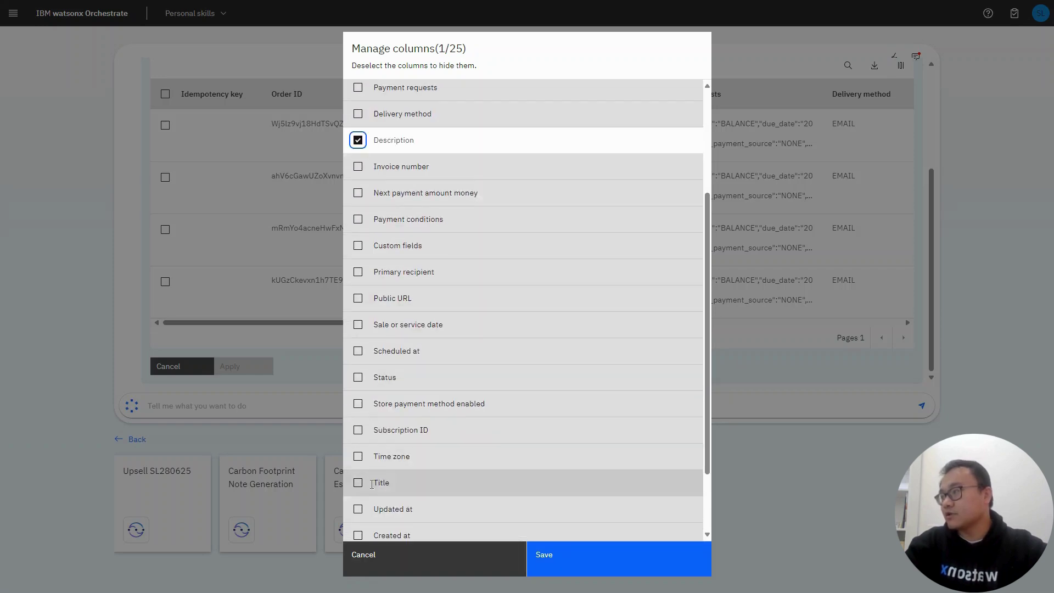
pyautogui.click(358, 482)
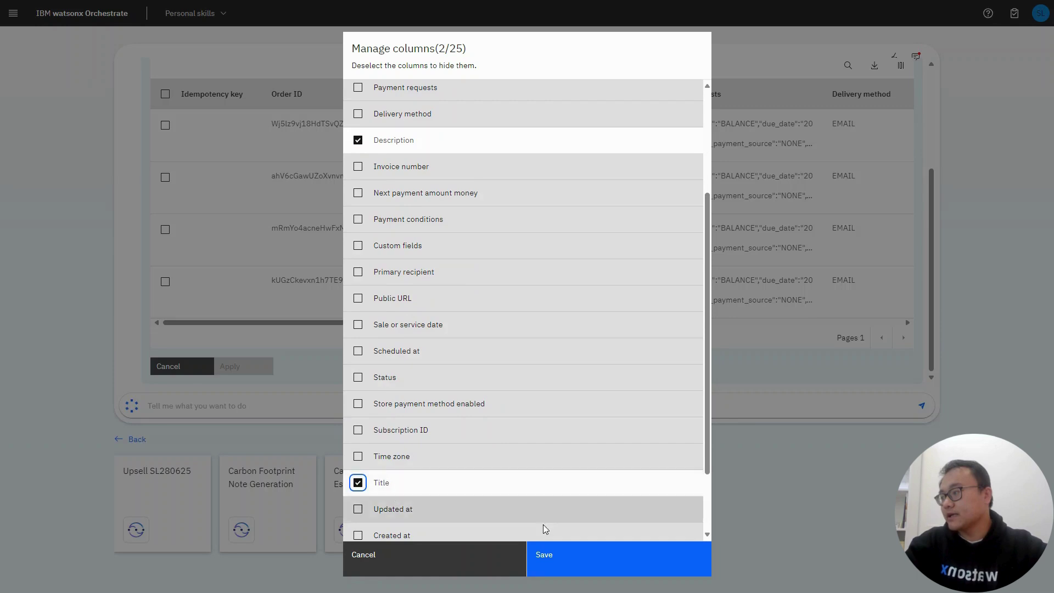
pyautogui.click(580, 555)
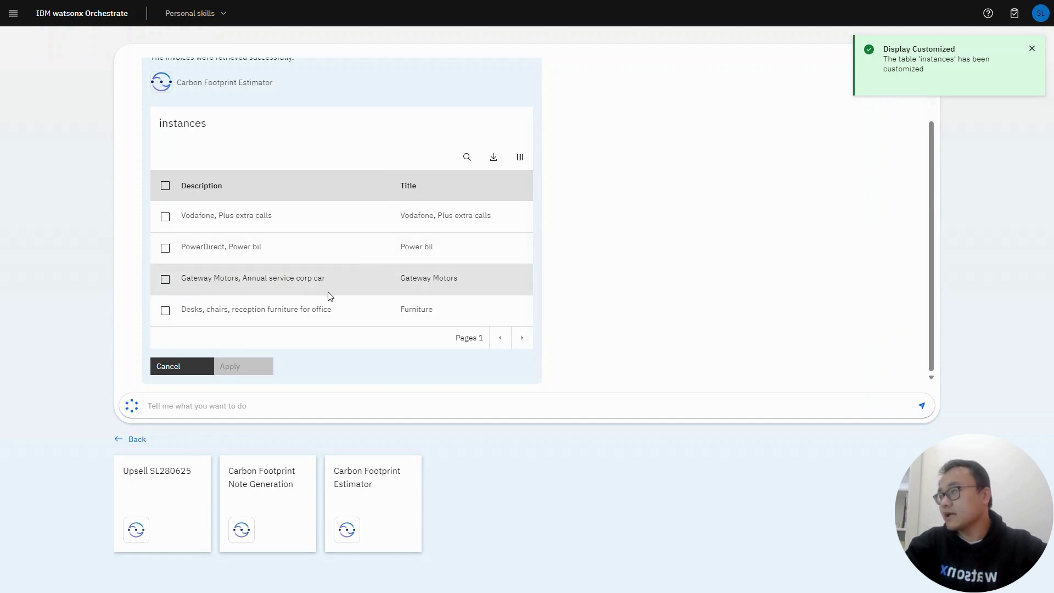
# Step: Select the 'Desks, chairs, reception furniture for office' invoice and apply it through the Spend Data Form
pyautogui.click(165, 312)
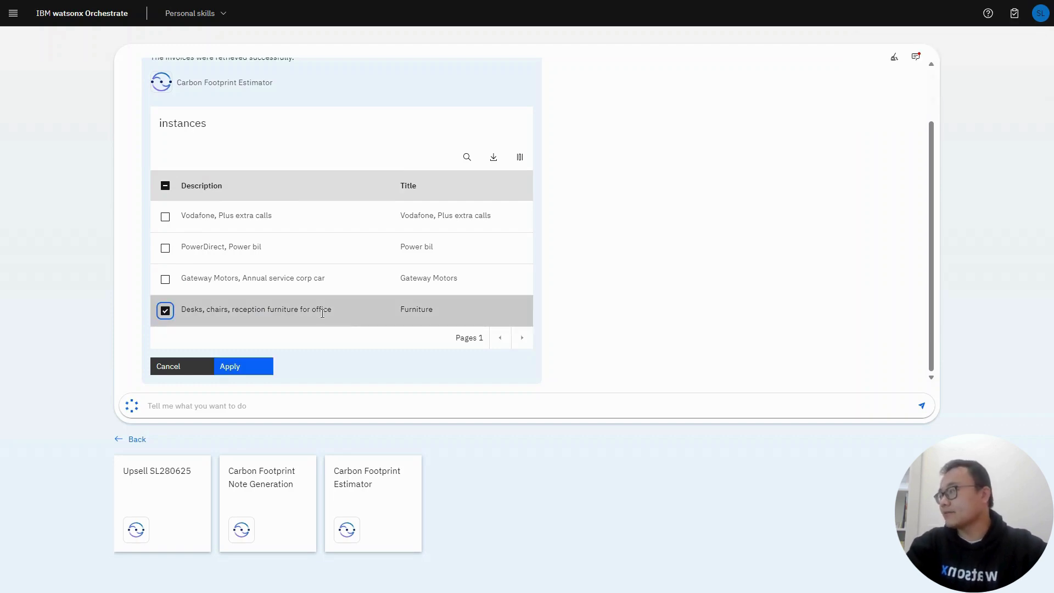
pyautogui.click(237, 368)
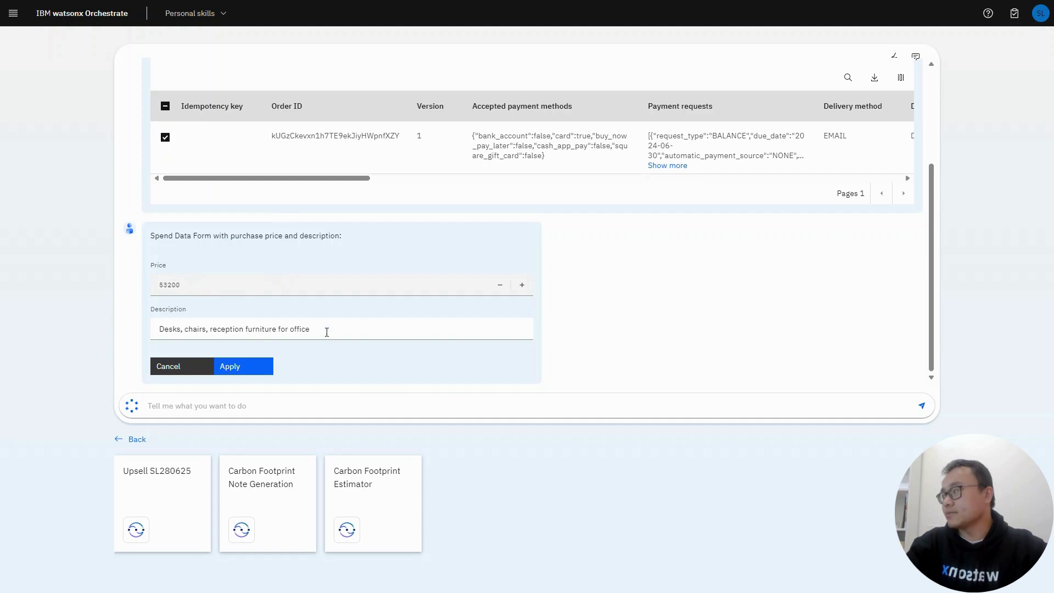
pyautogui.click(255, 368)
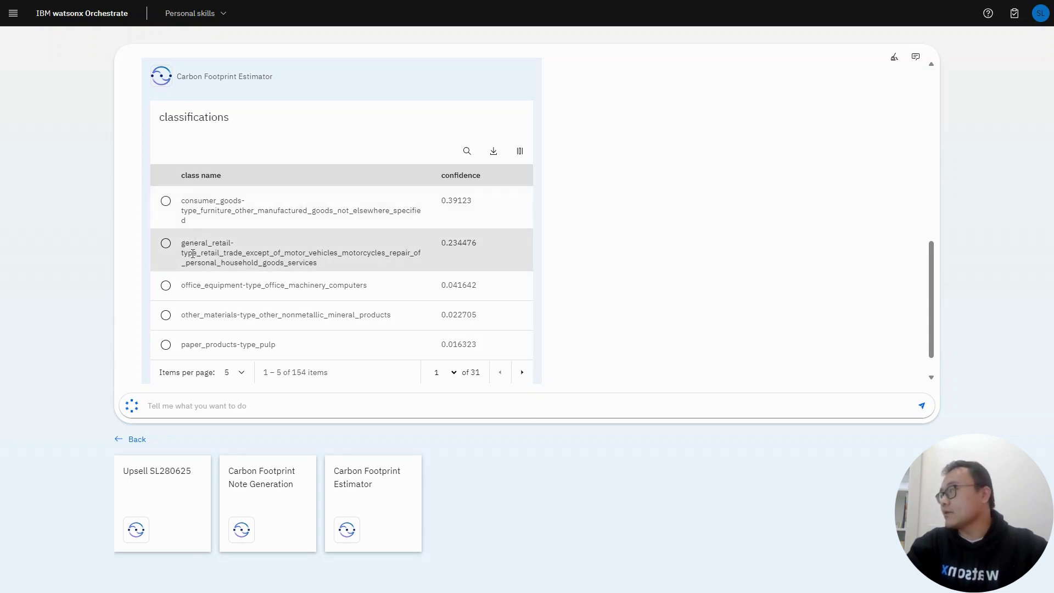
# Step: Apply the consumer_goods-type_furniture class, bringing up the 0.4225 emission factor and 53200 price
pyautogui.click(165, 207)
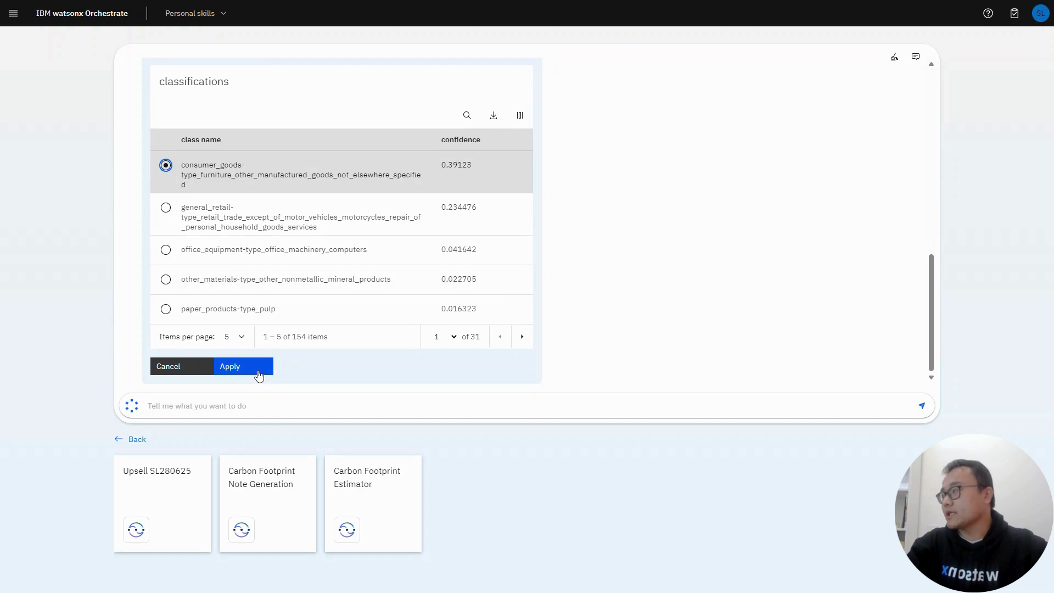
pyautogui.click(258, 373)
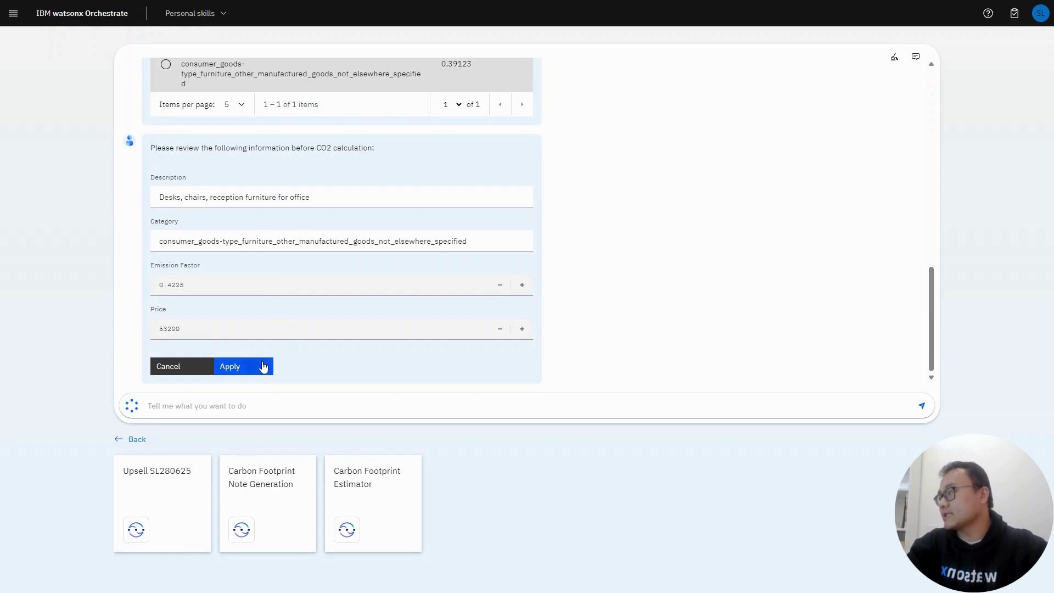
# Step: Apply the review form to get CO2Emission 22477, then rerun Carbon Footprint Estimator
pyautogui.click(262, 364)
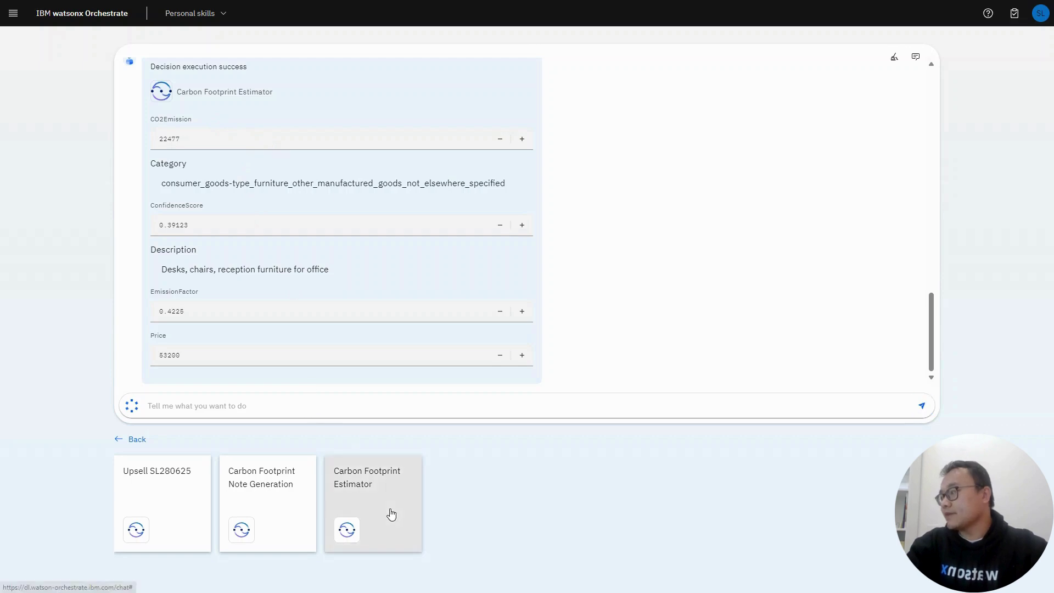
pyautogui.click(381, 524)
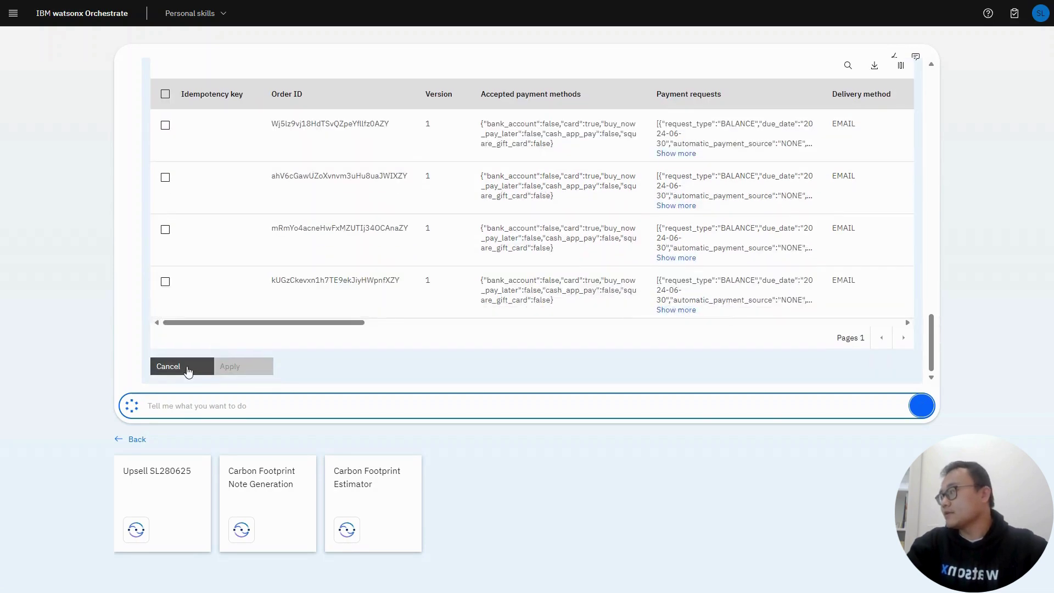
# Step: Cancel the repeated invoice table and run Carbon Footprint Note Generation
pyautogui.click(198, 372)
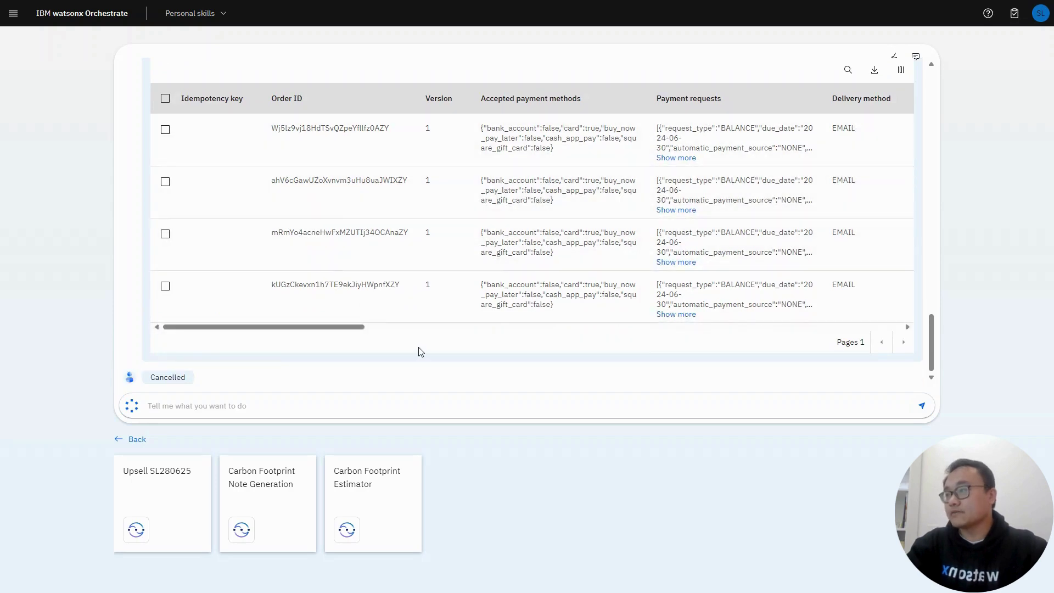
pyautogui.click(268, 505)
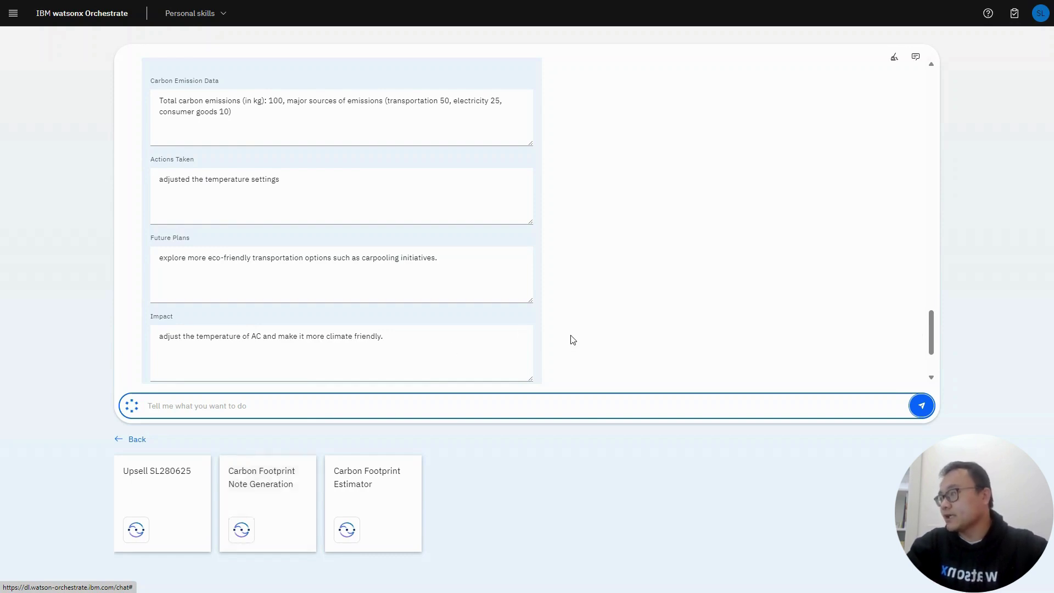
# Step: Review the prefilled emissions form and apply it to draft 'Your Carbon Footprint Note'
pyautogui.scroll(1, 569, 338)
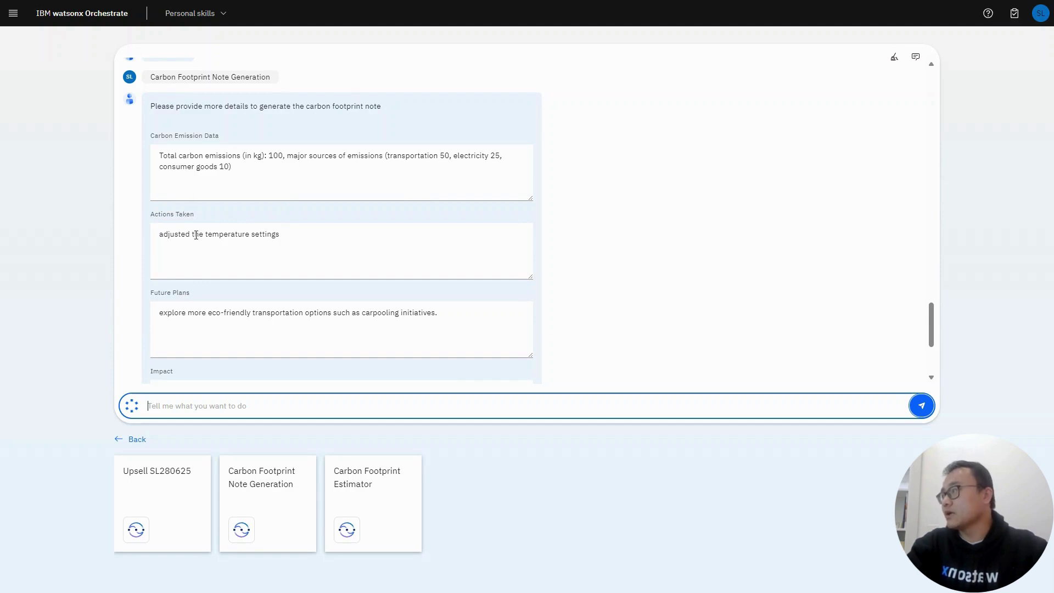
pyautogui.scroll(-2, 317, 273)
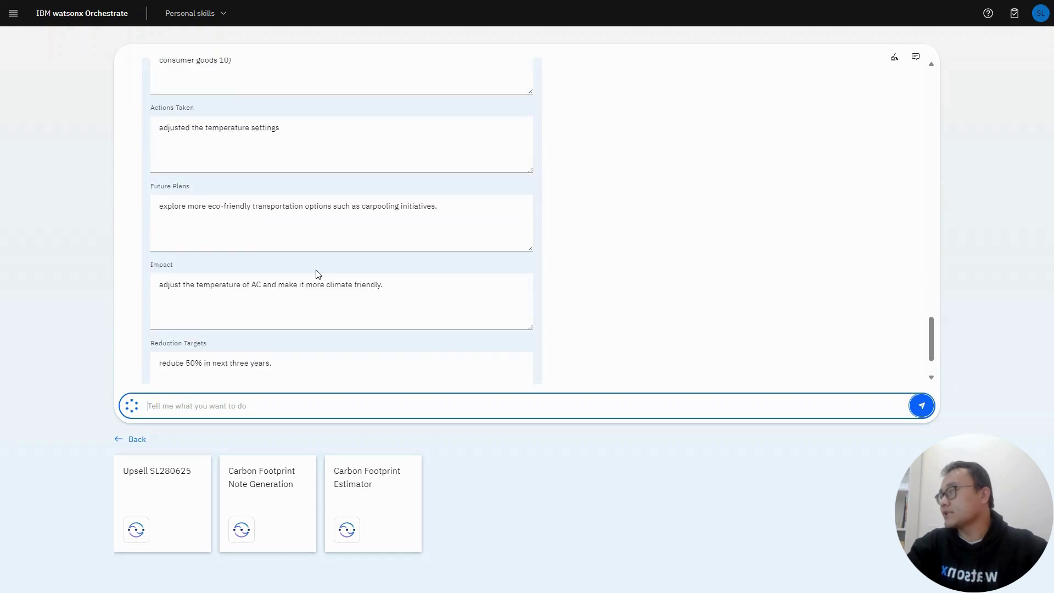
pyautogui.scroll(-1, 296, 203)
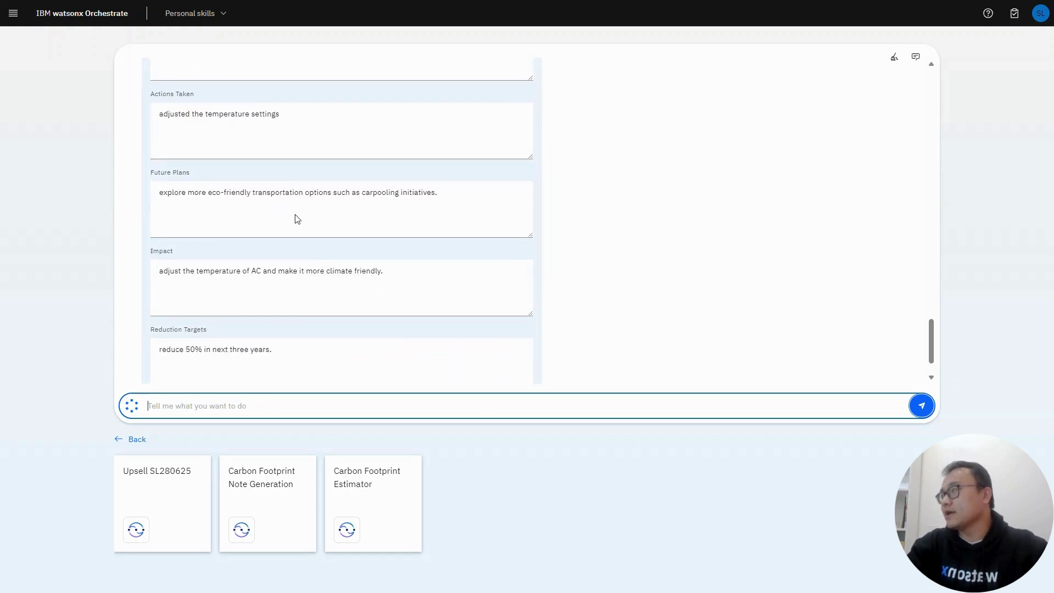
pyautogui.click(253, 371)
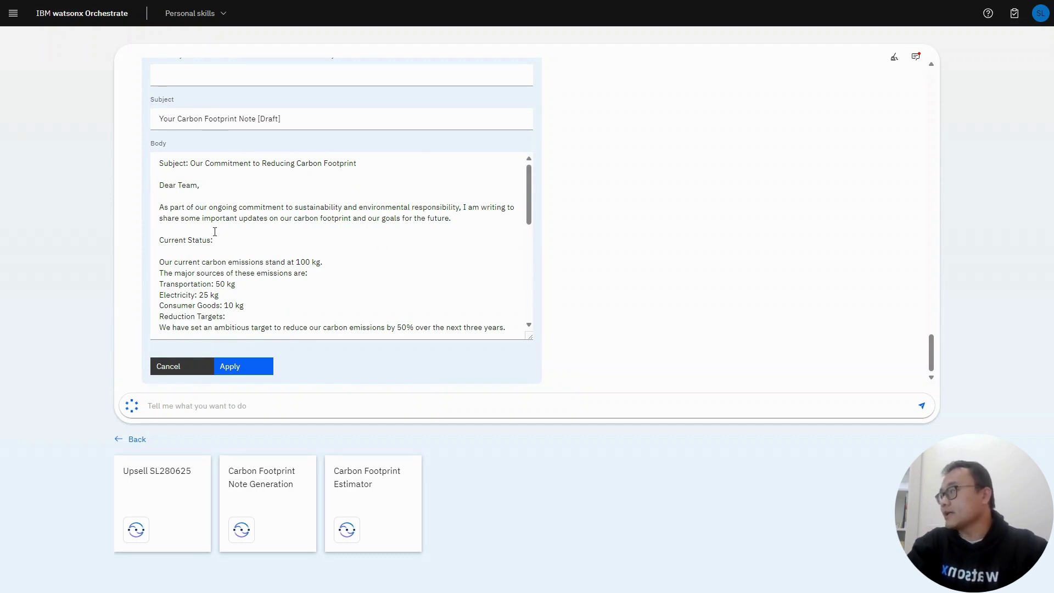
# Step: Insert an 's' into the note's Transportation line
pyautogui.scroll(-1, 215, 249)
pyautogui.scroll(-1, 215, 249)
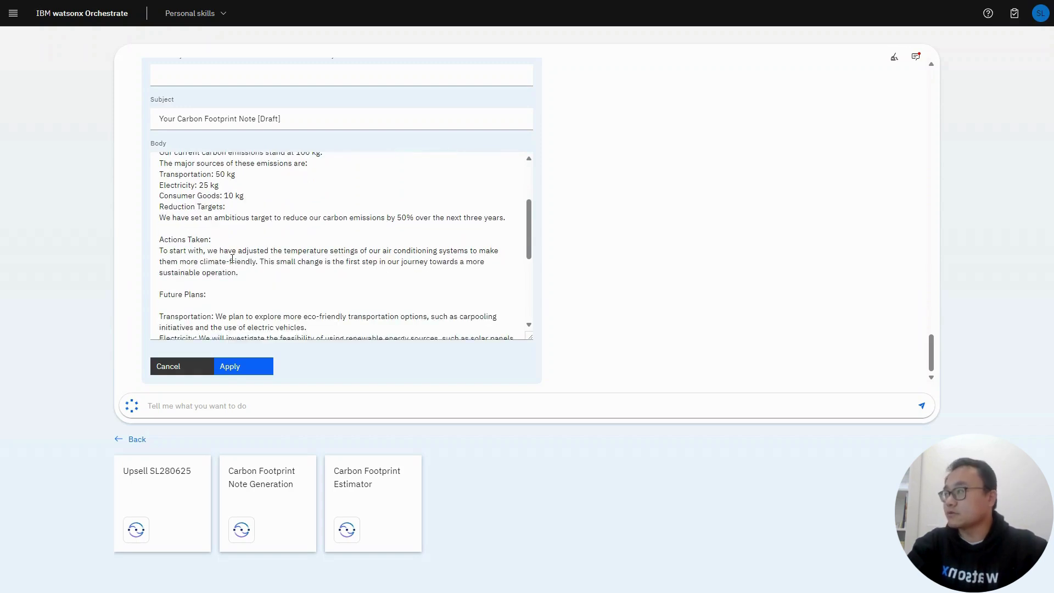
pyautogui.scroll(-2, 232, 259)
pyautogui.scroll(-2, 233, 258)
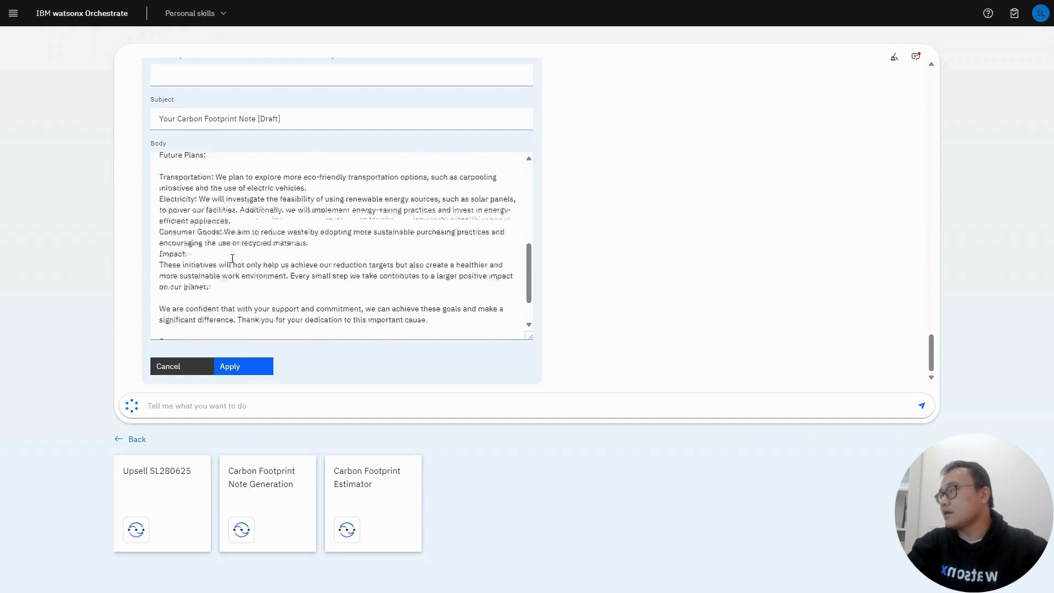
pyautogui.scroll(4, 232, 258)
pyautogui.scroll(3, 233, 258)
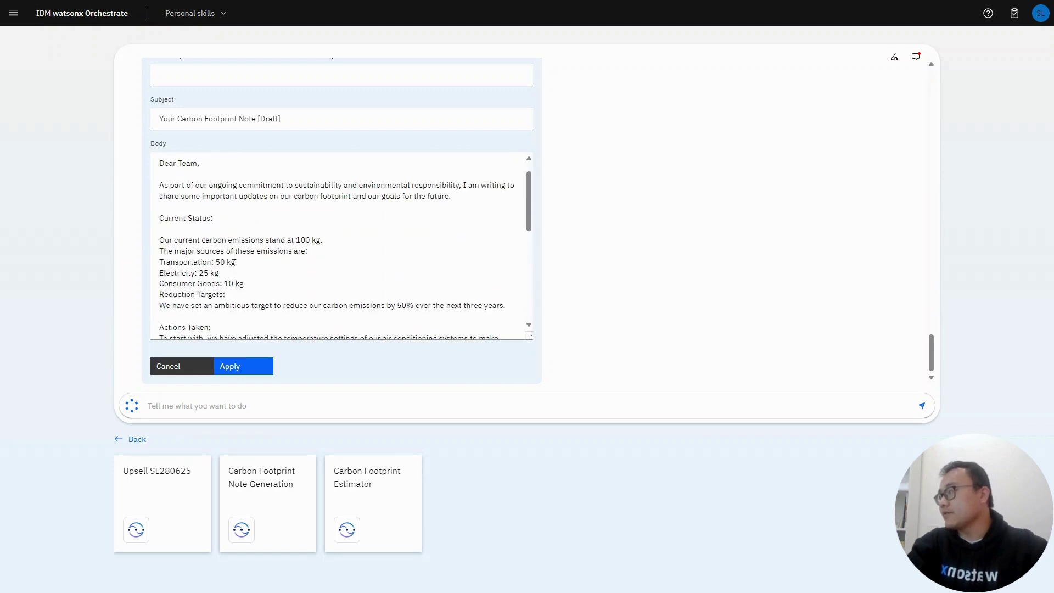
pyautogui.click(256, 268)
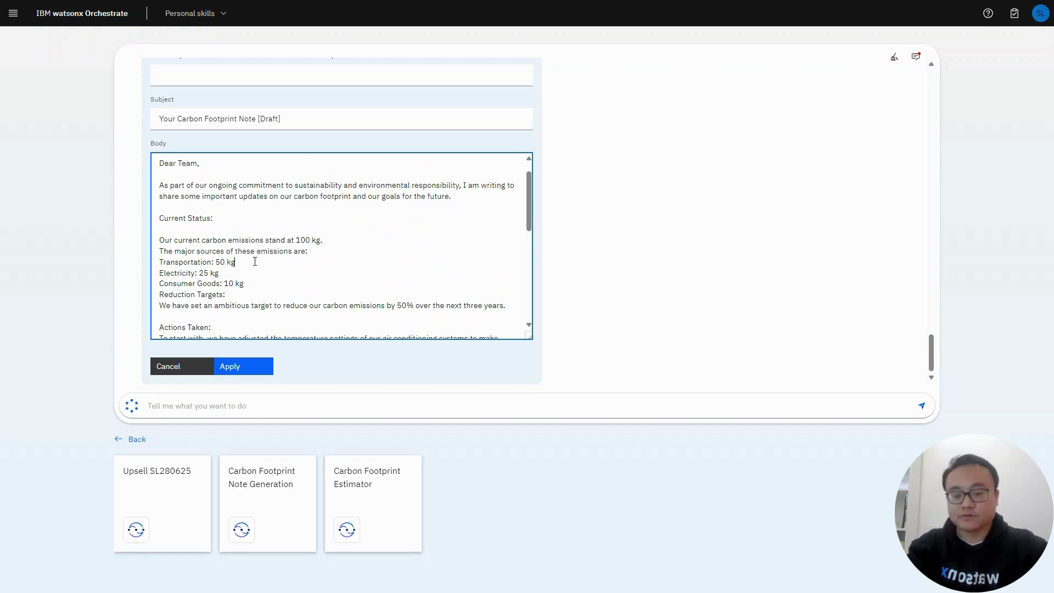
pyautogui.write('s')
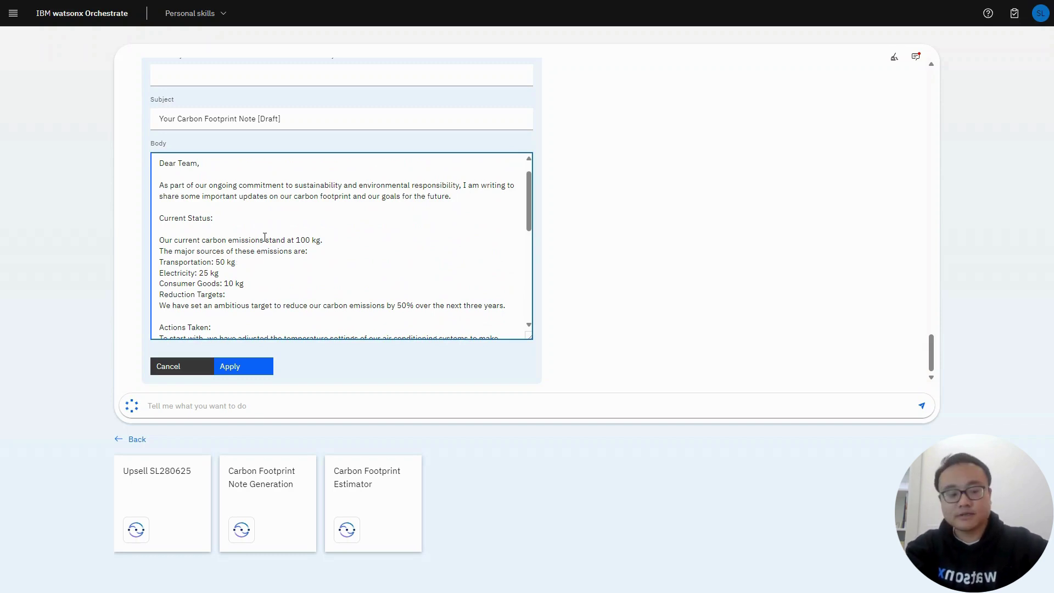
# Step: Cut the body's opening 'Subject: Our Commitment to Reducing Carbon Footprint' line and paste it over the placeholder subject
pyautogui.scroll(1, 242, 230)
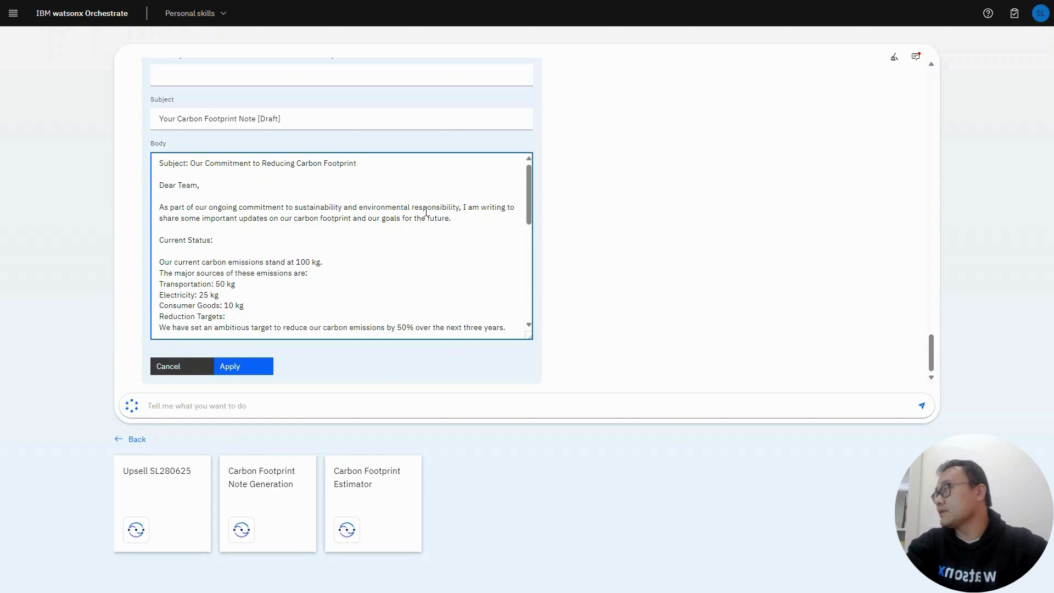
pyautogui.scroll(2, 426, 212)
pyautogui.moveTo(357, 272); pyautogui.dragTo(160, 267)
pyautogui.hotkey('ctrl', 'c')
pyautogui.press('BackSpace')
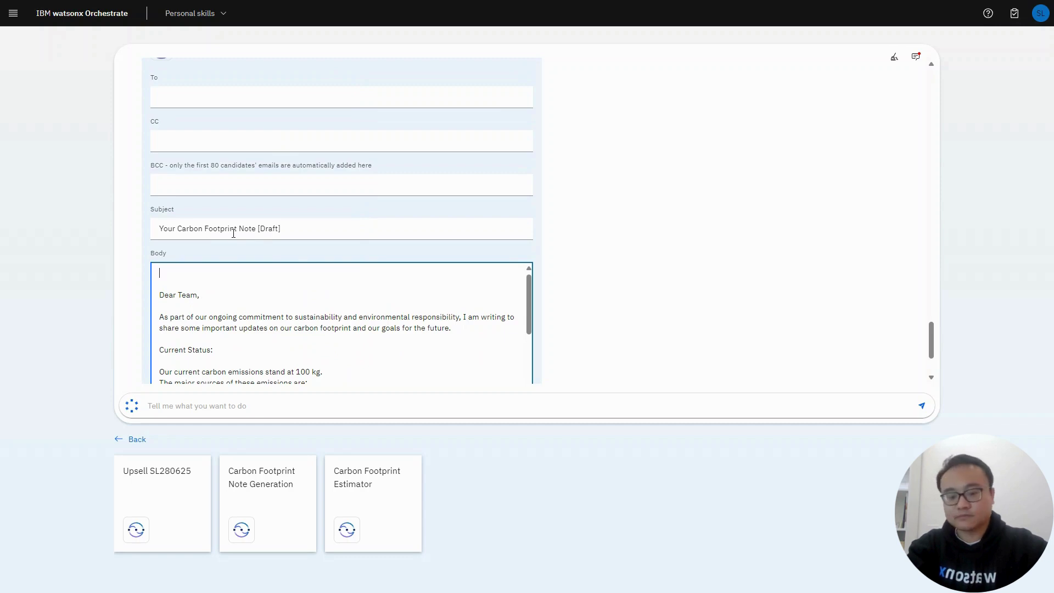
pyautogui.moveTo(282, 229); pyautogui.dragTo(137, 228)
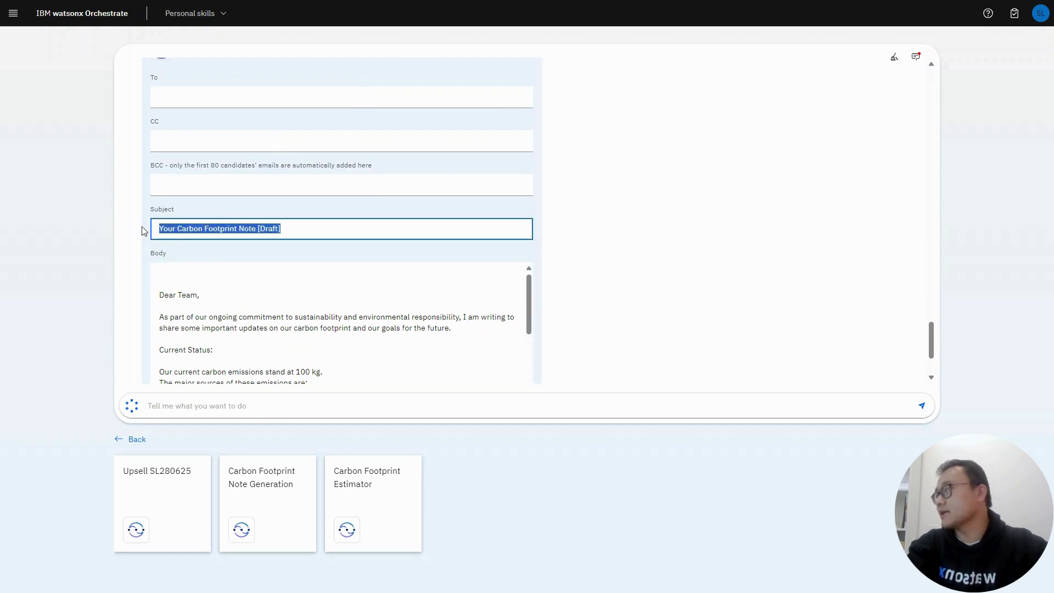
pyautogui.hotkey('ctrl', 'v')
pyautogui.scroll(2, 258, 172)
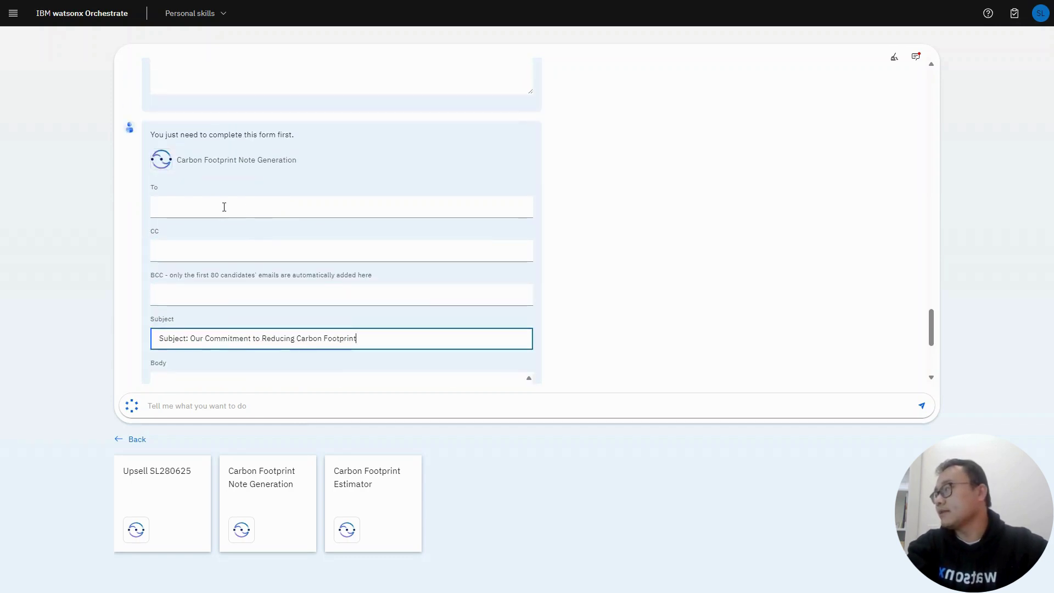
# Step: Address the note to the recipient's e-mail, send it with Apply, and return to PowerPoint
pyautogui.click(224, 207)
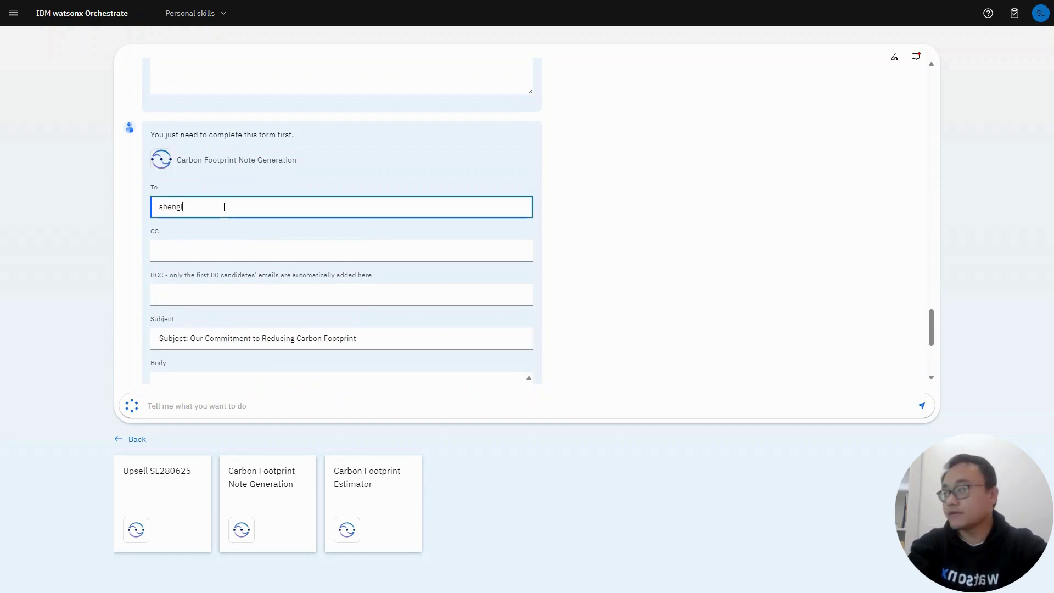
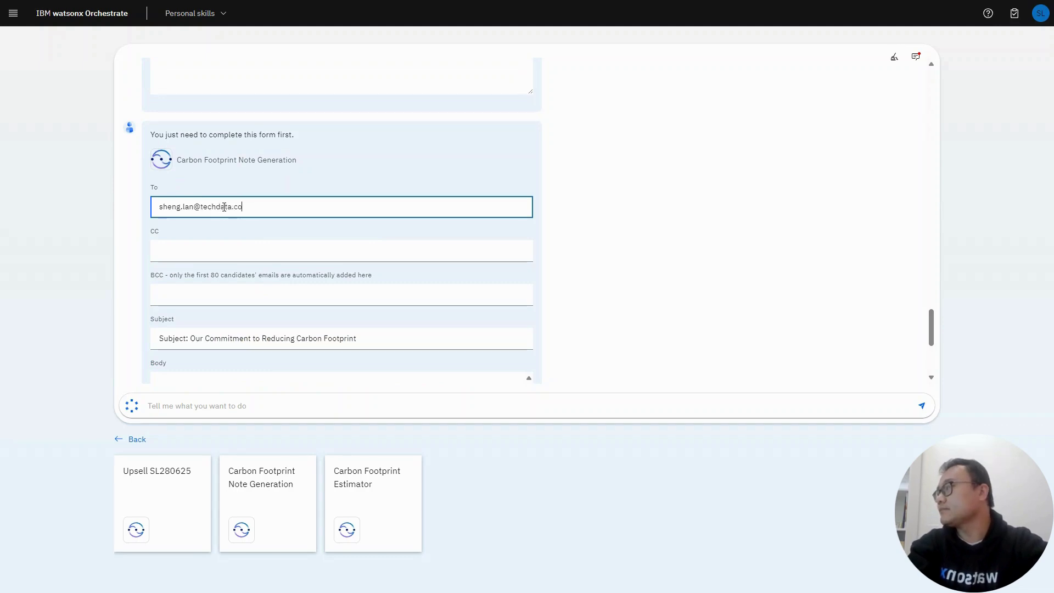
pyautogui.scroll(-3, 224, 207)
pyautogui.scroll(-5, 340, 264)
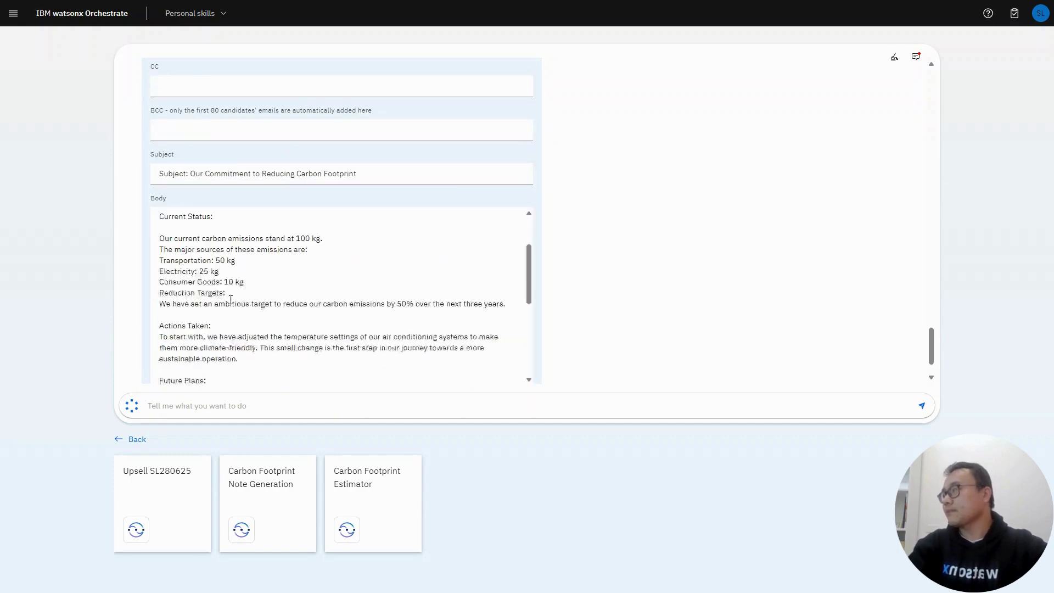
pyautogui.scroll(-1, 562, 325)
pyautogui.click(229, 366)
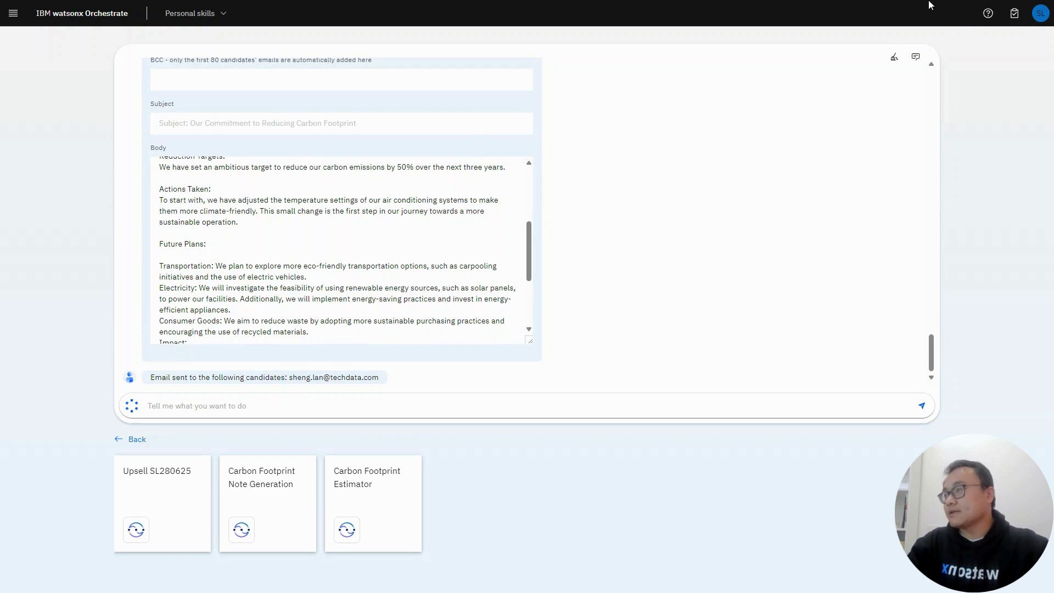
pyautogui.moveTo(930, 4)
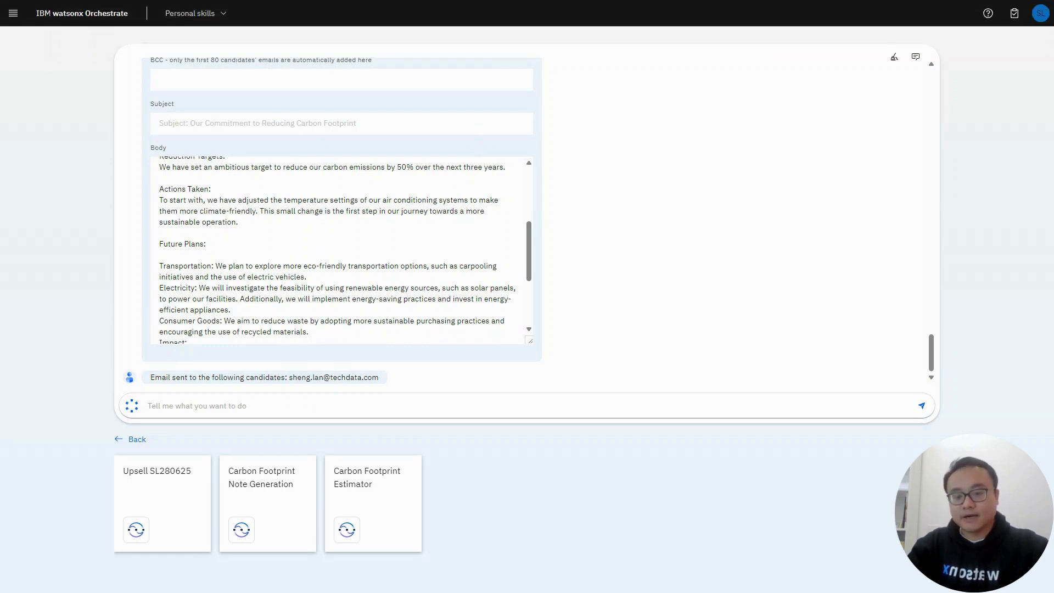
pyautogui.hotkey('alt', 'Tab')
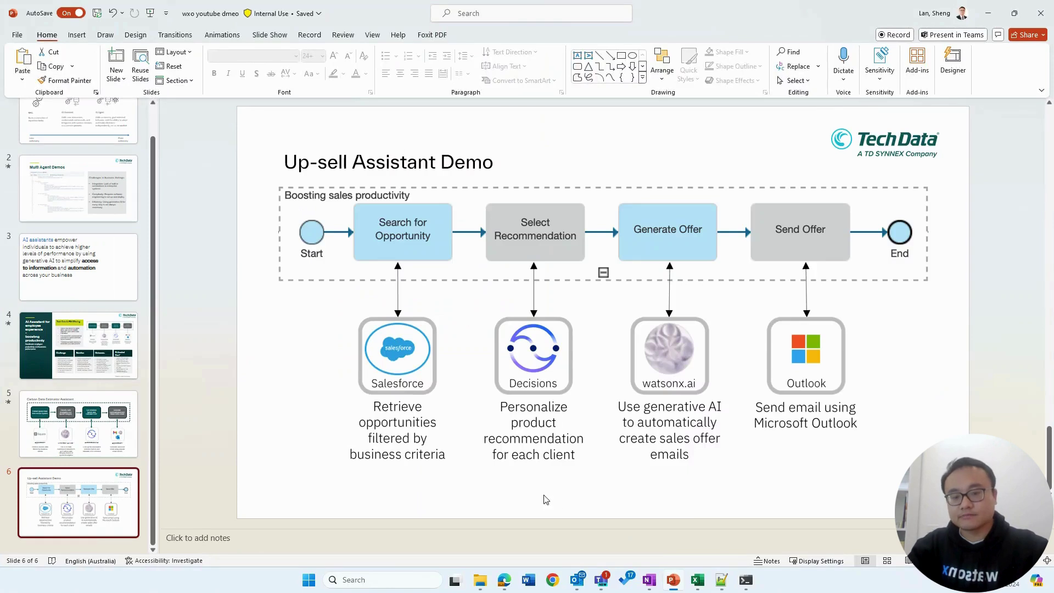
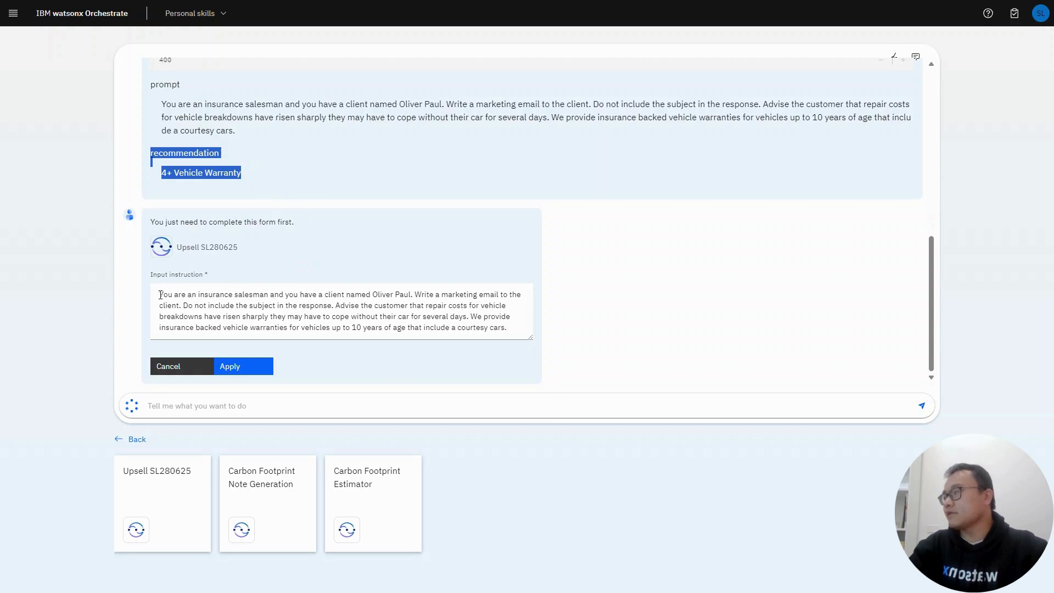
# Step: Highlight the opening of the prefilled insurance marketing-email instruction in the Upsell SL280625 form
pyautogui.moveTo(159, 295); pyautogui.dragTo(381, 295)
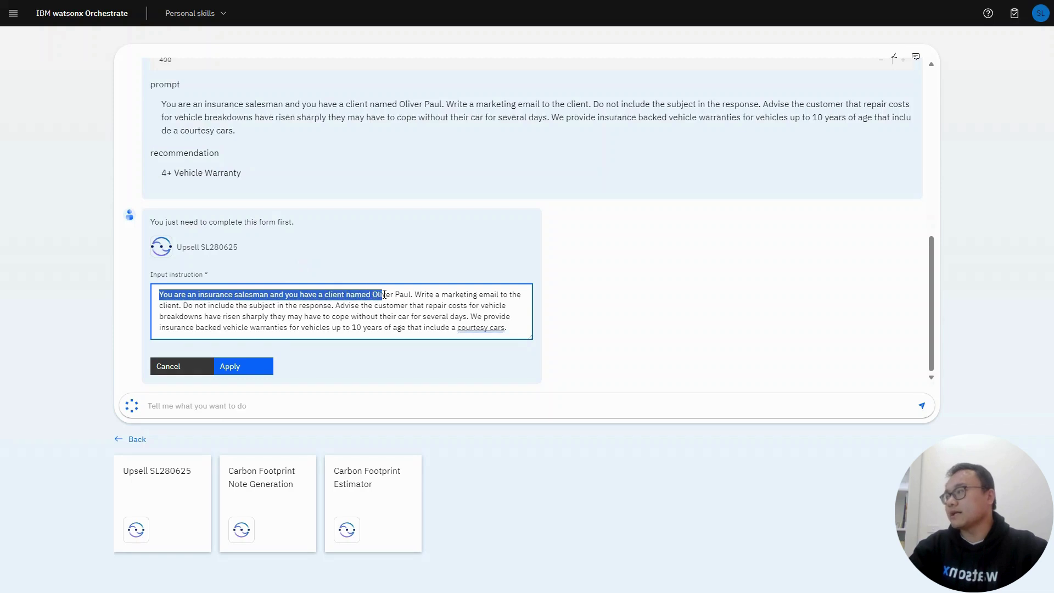
# Step: Submit the insurance marketing instruction with Apply to generate the 'Your Insurance' email draft
pyautogui.click(521, 331)
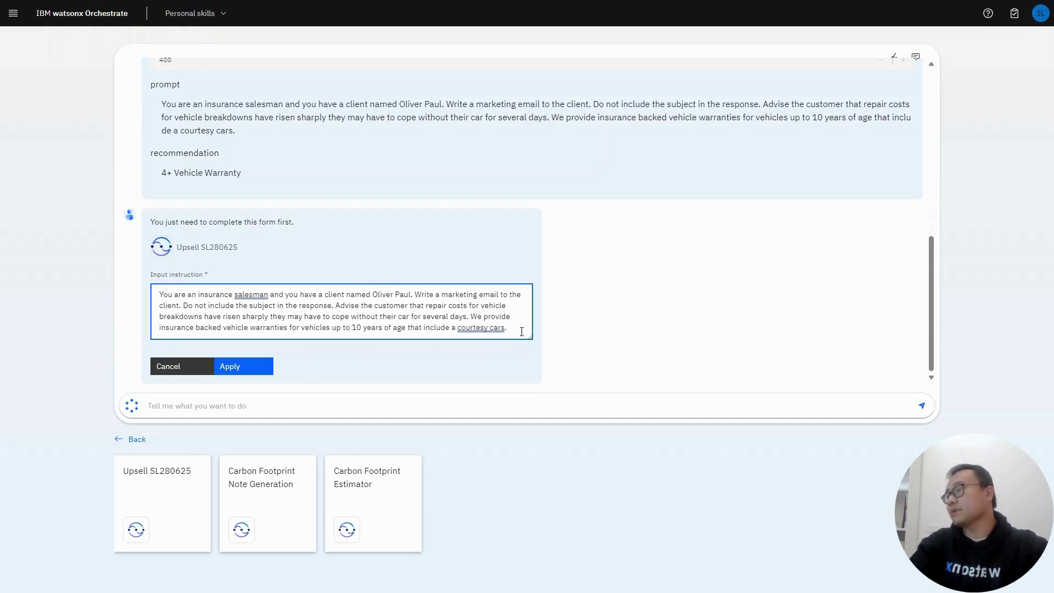
pyautogui.click(267, 368)
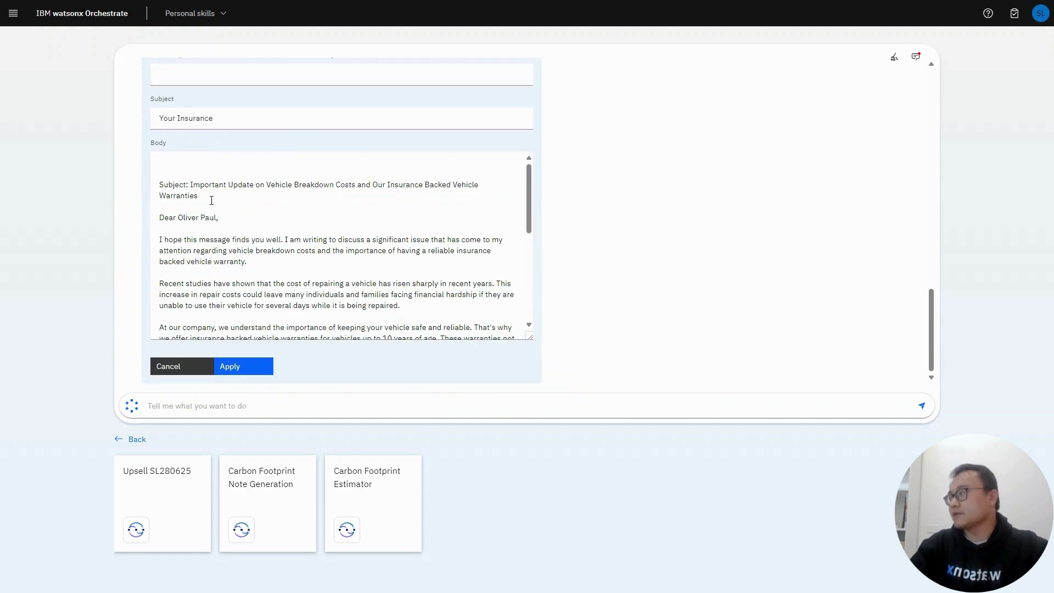
# Step: Move the generated subject line out of the body into the Subject field, replacing 'Your Insurance'
pyautogui.moveTo(211, 200); pyautogui.dragTo(152, 184)
pyautogui.hotkey('ctrl', 'c')
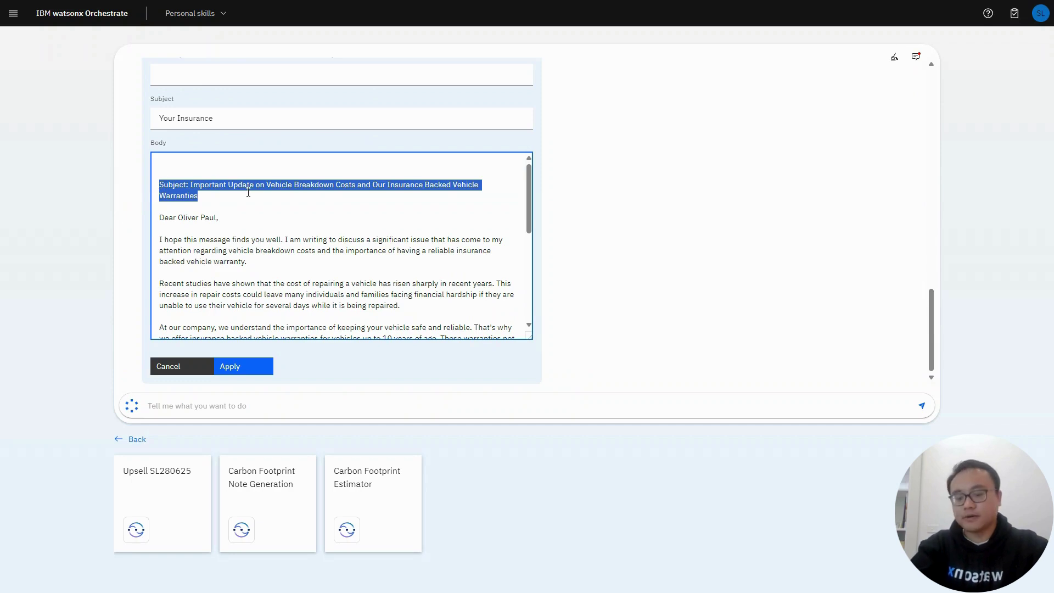
pyautogui.press('BackSpace')
pyautogui.moveTo(241, 121); pyautogui.dragTo(132, 114)
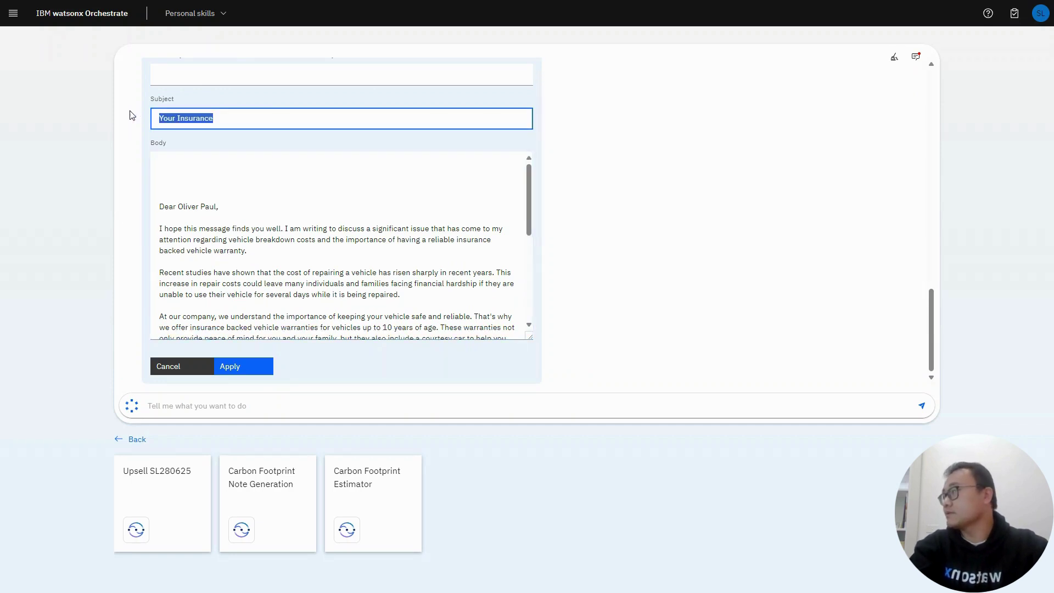
pyautogui.hotkey('ctrl', 'v')
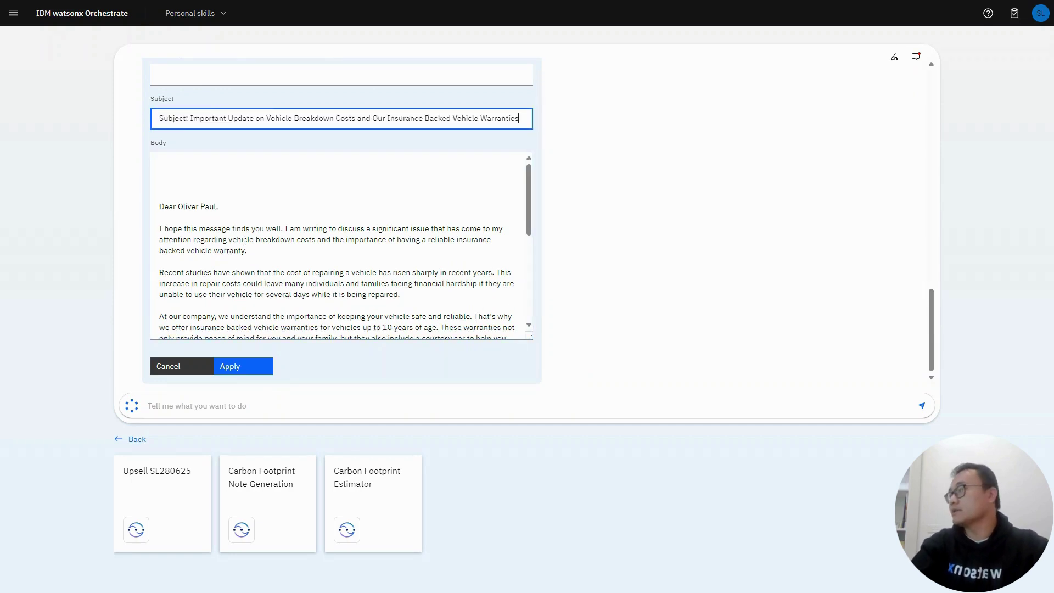
# Step: Review the vehicle-warranty email draft, cancel it, and exit full-screen mode
pyautogui.scroll(-1, 244, 241)
pyautogui.scroll(-2, 244, 242)
pyautogui.scroll(5, 585, 268)
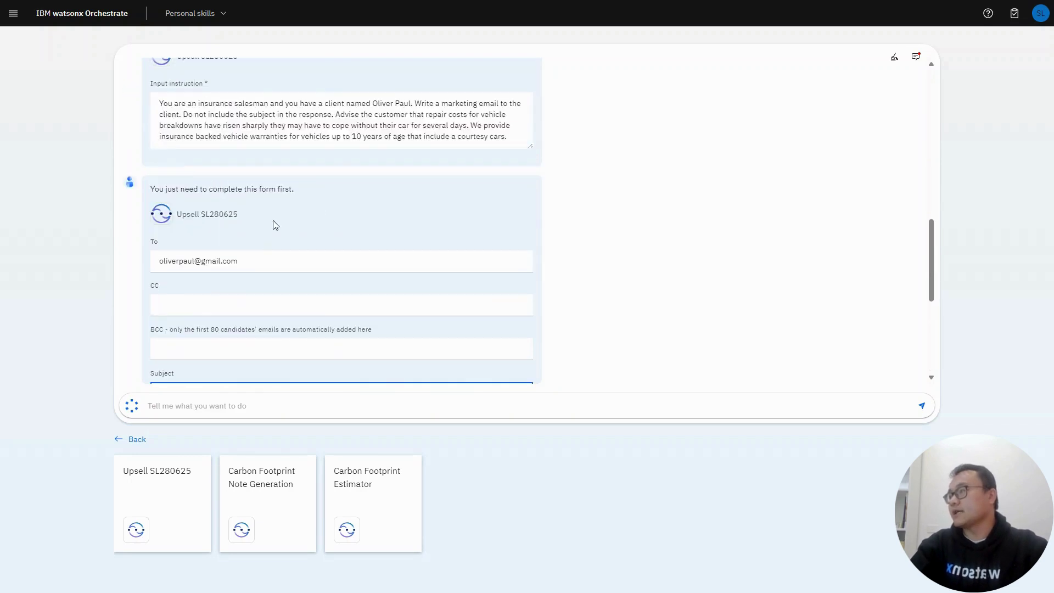
pyautogui.scroll(-5, 246, 251)
pyautogui.scroll(-2, 246, 263)
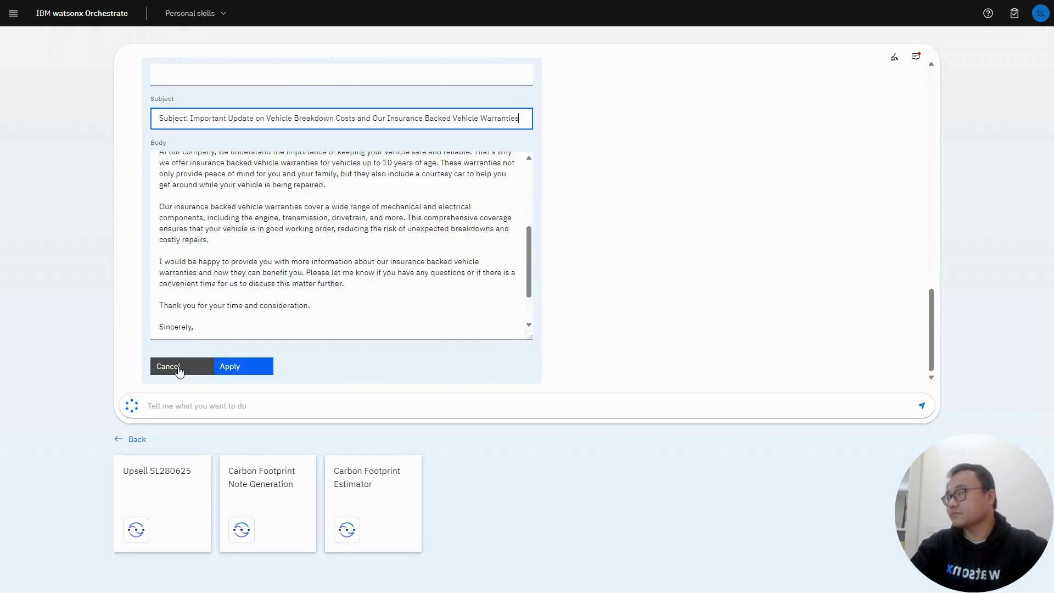
pyautogui.click(179, 372)
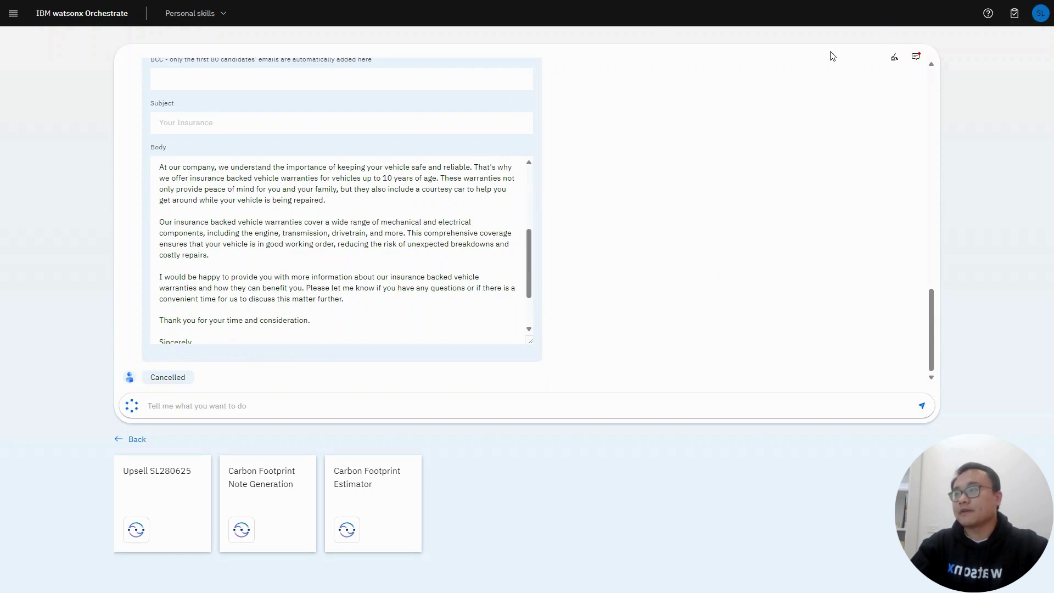
pyautogui.moveTo(671, 1)
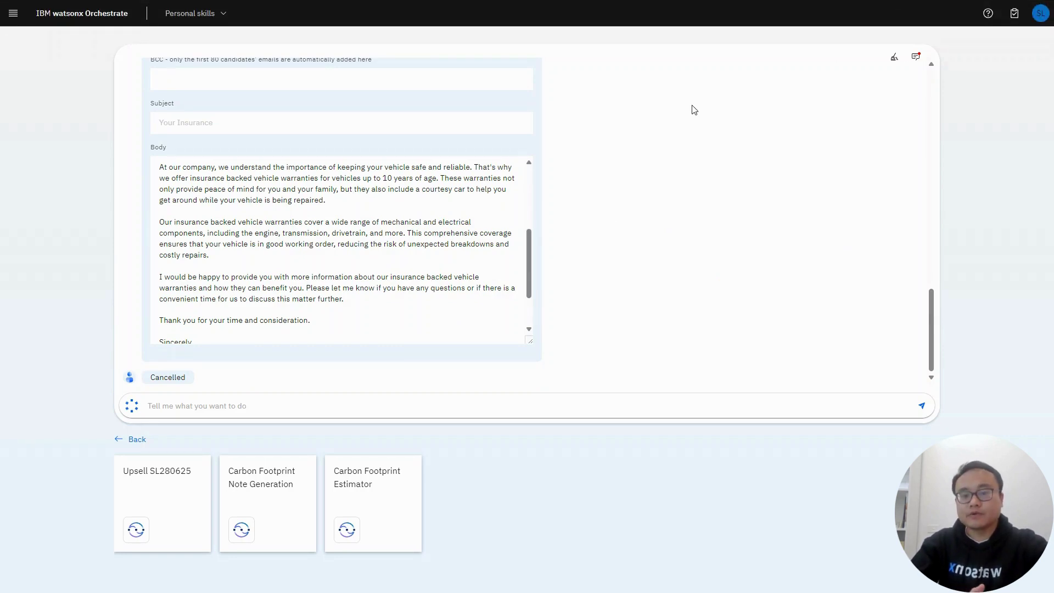
pyautogui.moveTo(842, 2)
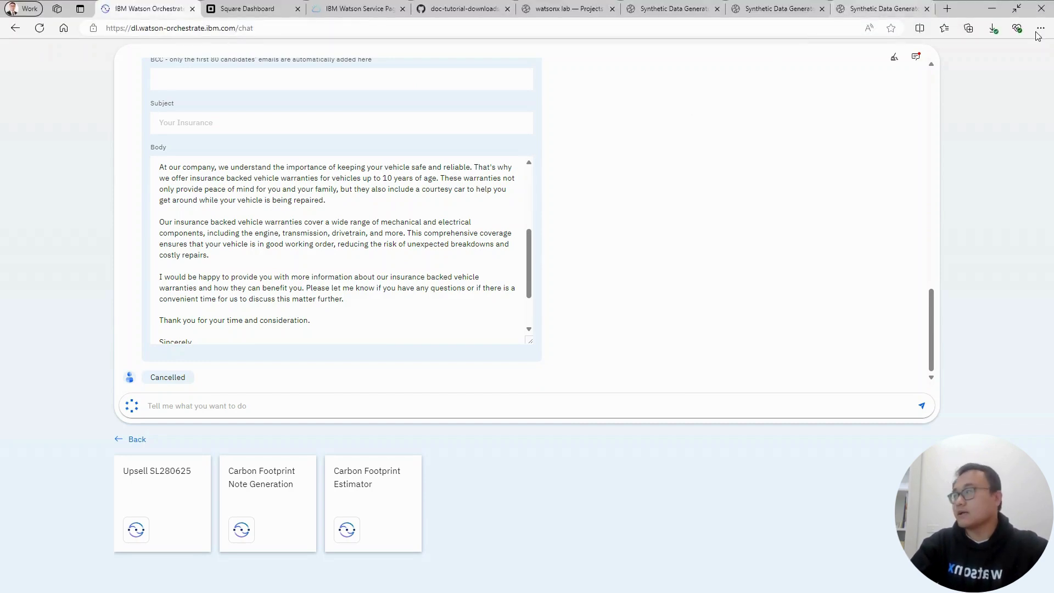
pyautogui.click(1016, 9)
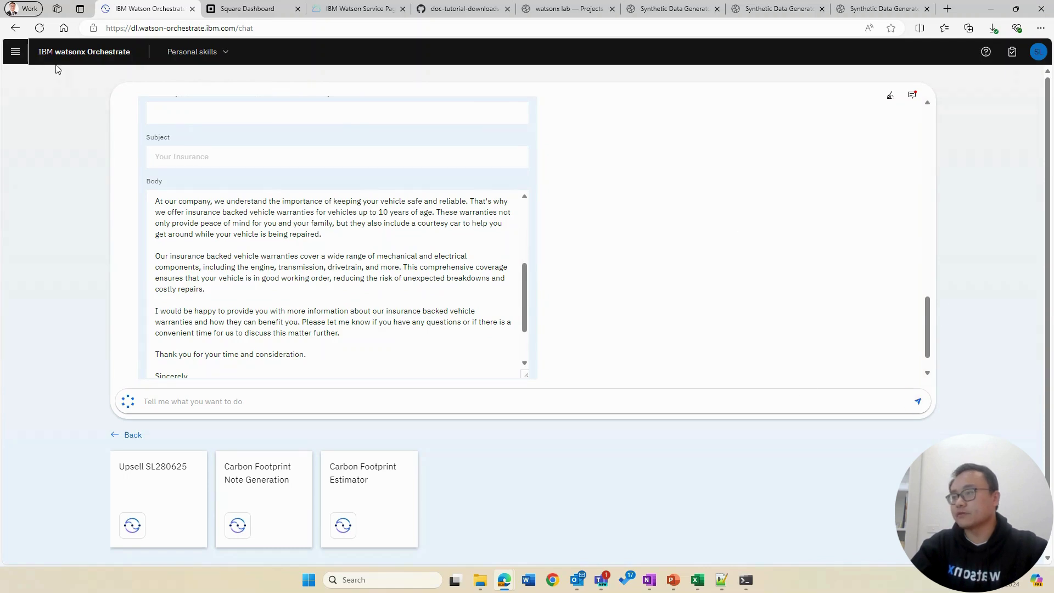
# Step: Open Skill studio from the main navigation and switch from automations to the skills list
pyautogui.click(15, 52)
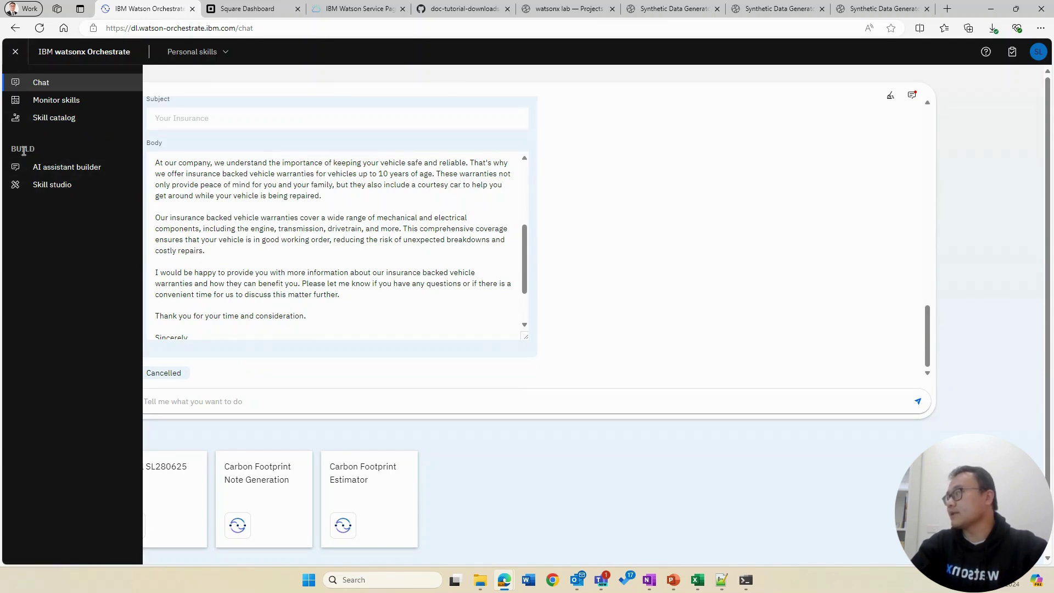
pyautogui.click(73, 184)
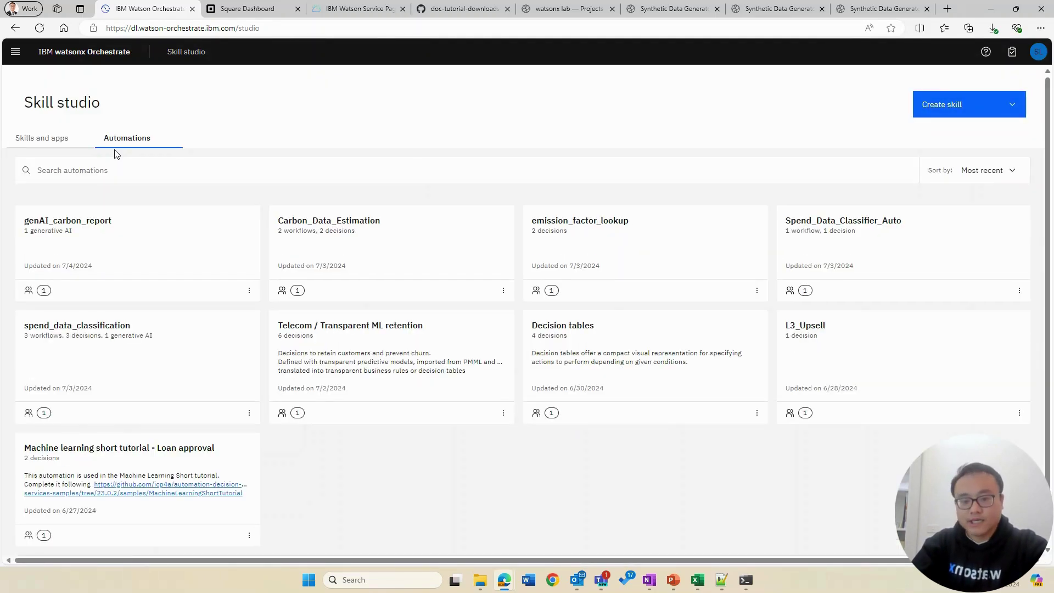
pyautogui.click(64, 141)
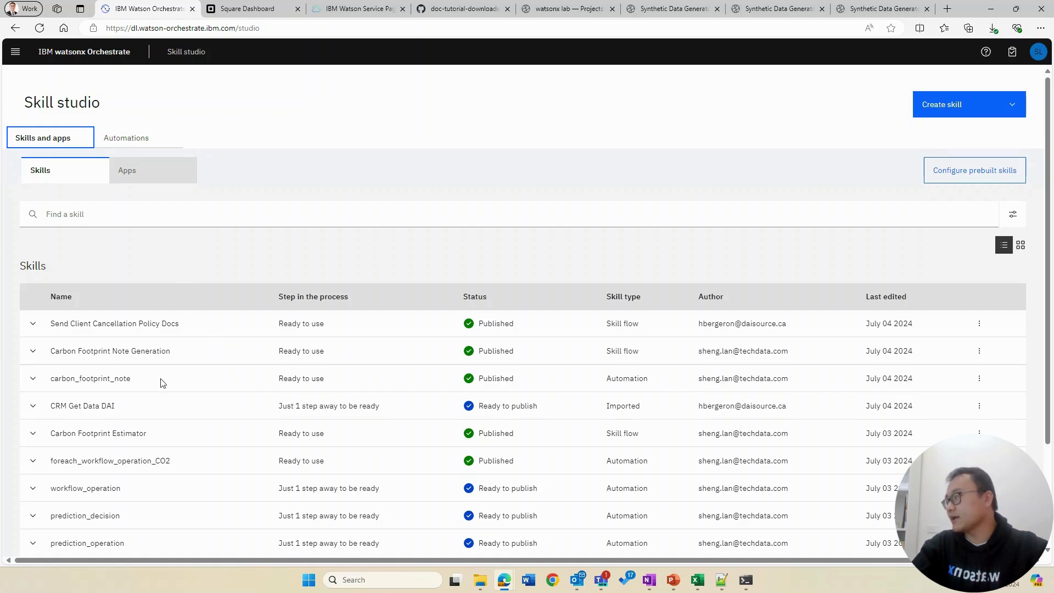
# Step: Scroll the skills list and open the actions for the published Carbon Footprint Estimator skill
pyautogui.scroll(-1, 163, 384)
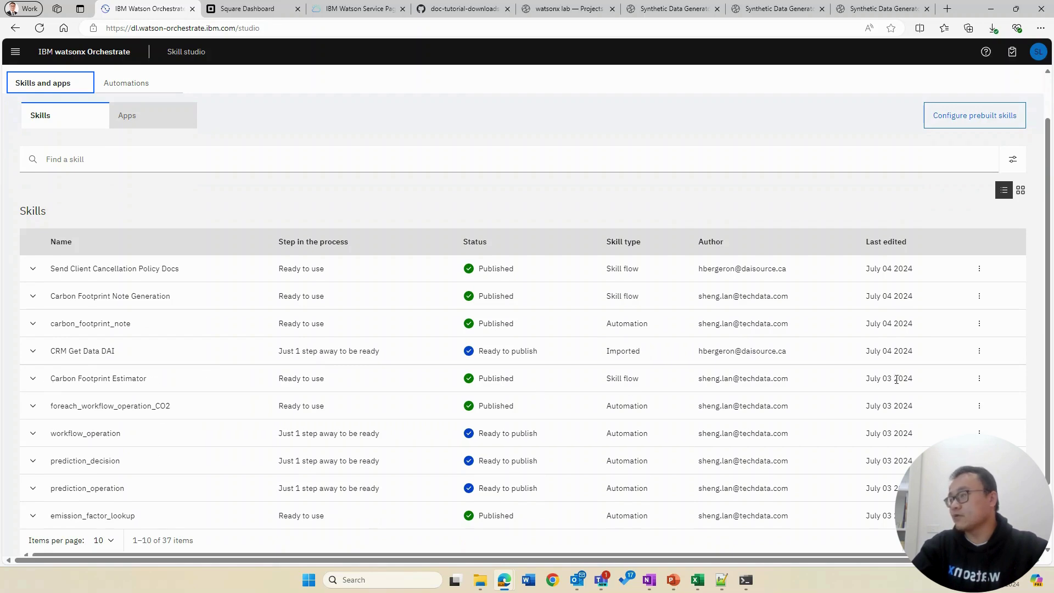
pyautogui.click(979, 379)
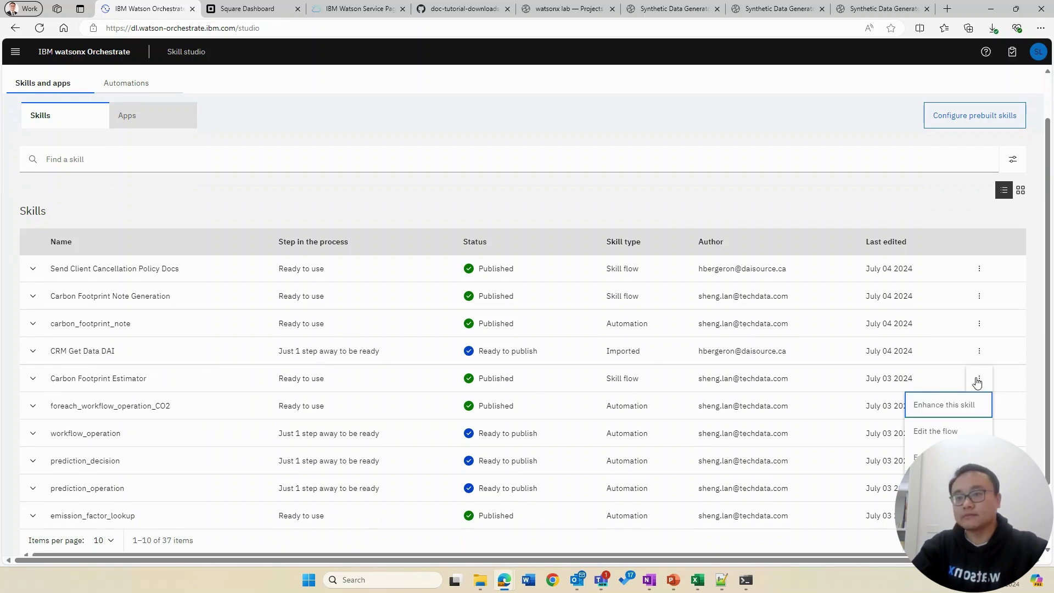
# Step: Open the Carbon Footprint Estimator flow and inspect the Get all invoices step's settings
pyautogui.click(950, 433)
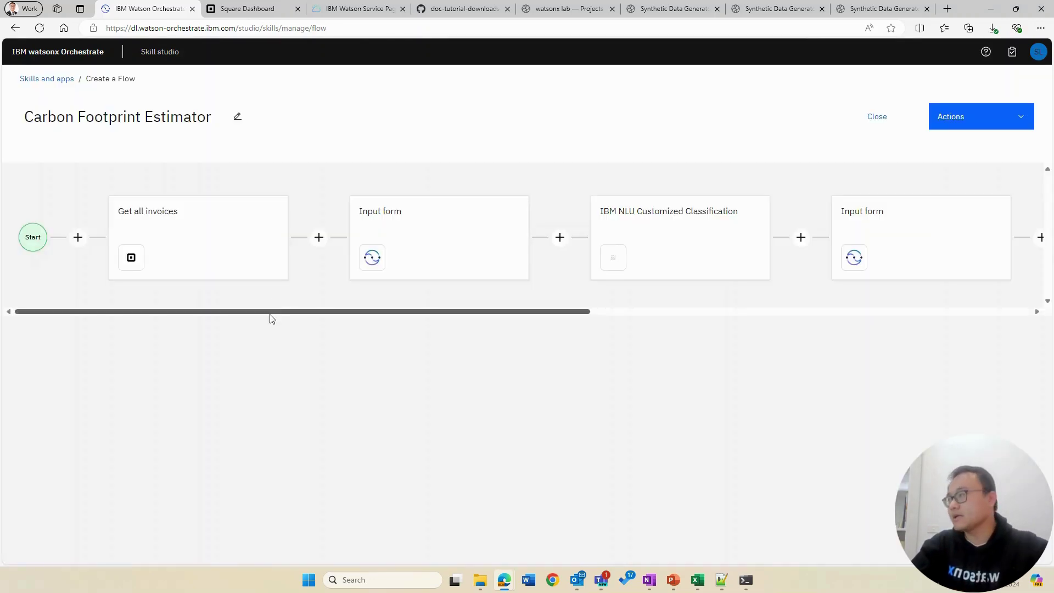
pyautogui.moveTo(218, 252)
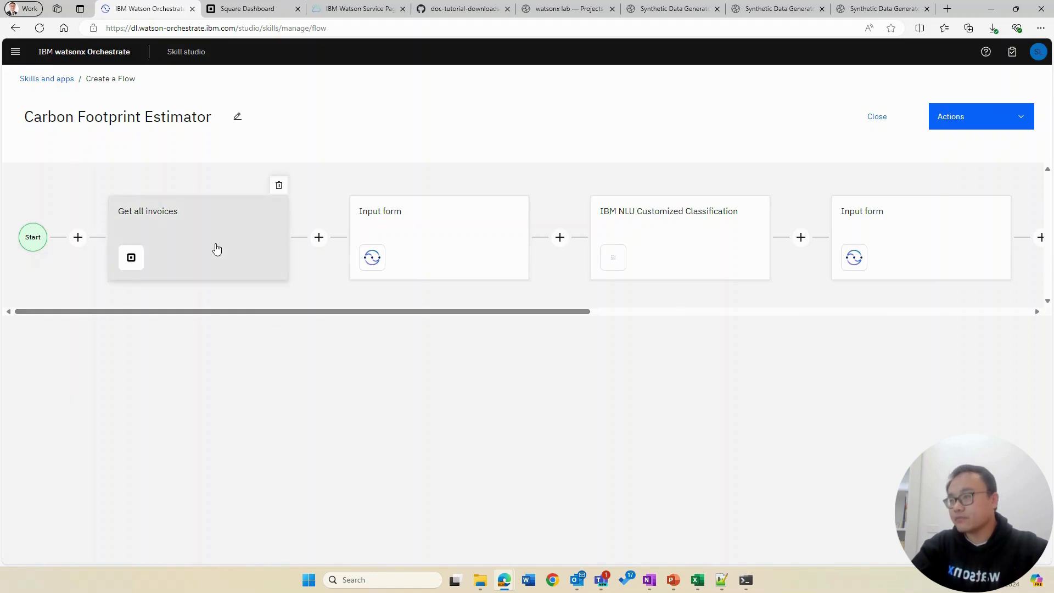
pyautogui.click(219, 258)
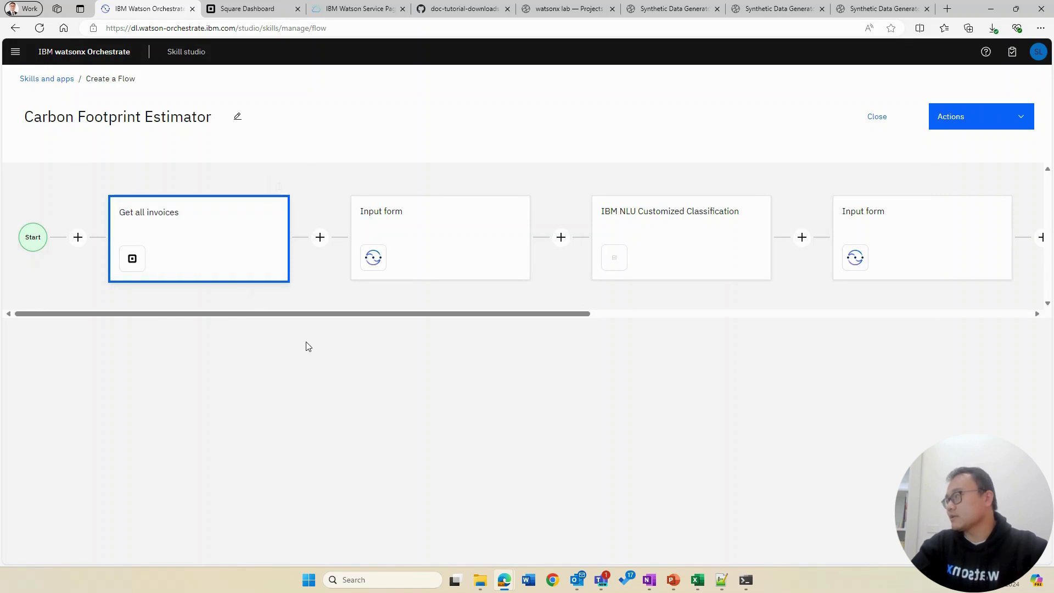
pyautogui.scroll(-1, 336, 373)
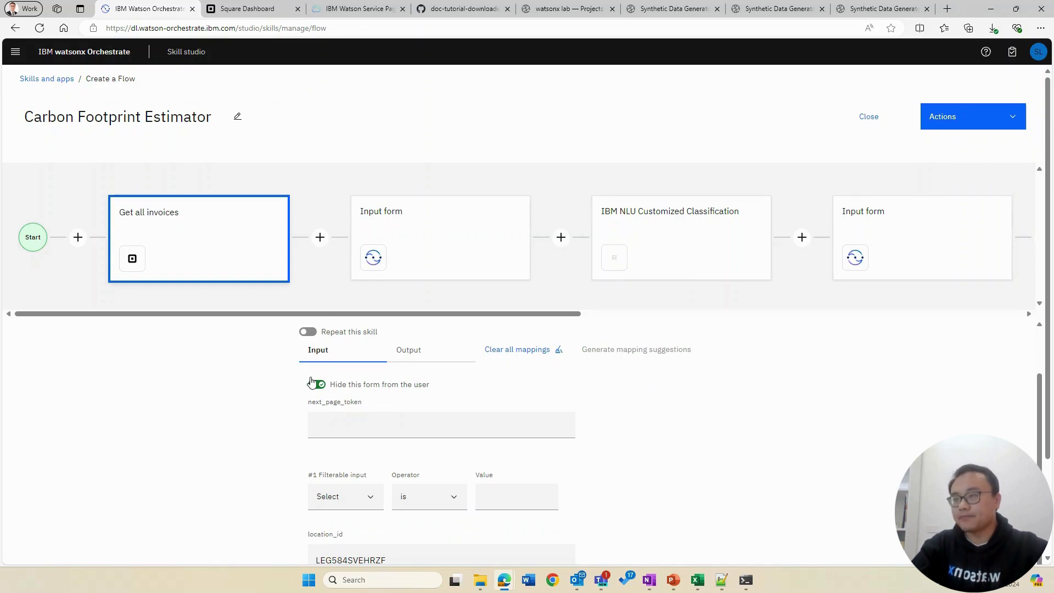
pyautogui.scroll(-2, 290, 439)
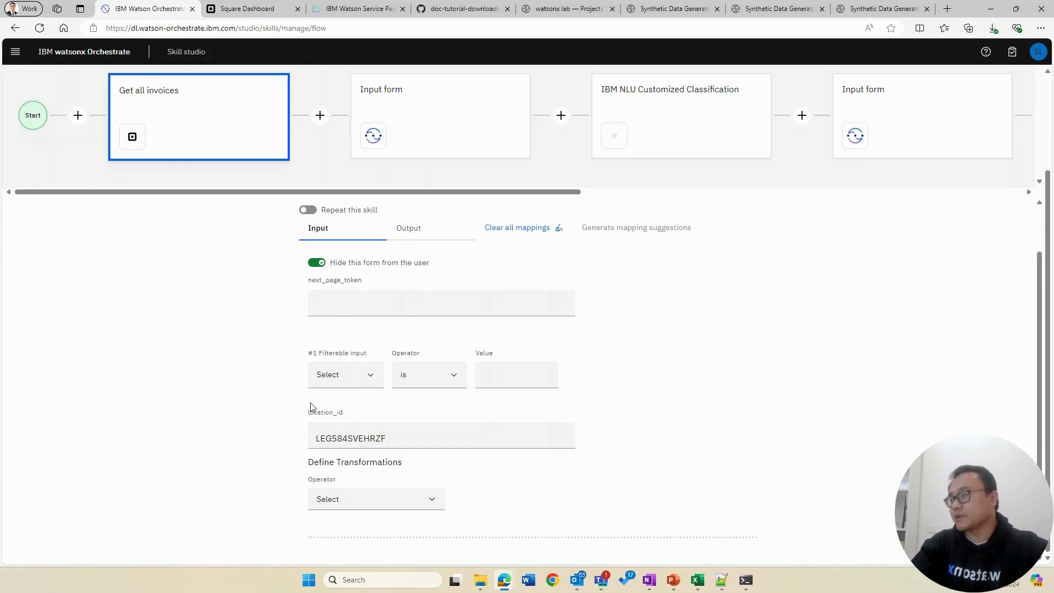
pyautogui.scroll(1, 311, 407)
pyautogui.scroll(1, 310, 407)
# Step: Check the Get all invoices outputs and open the Spend Data Form mapping price and description
pyautogui.click(420, 283)
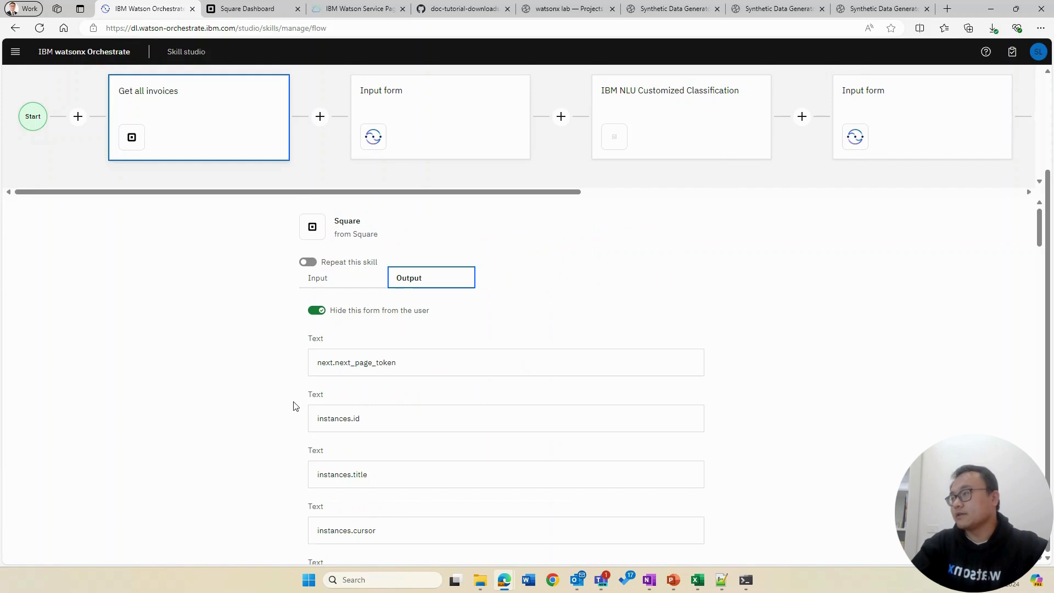
pyautogui.scroll(-2, 324, 404)
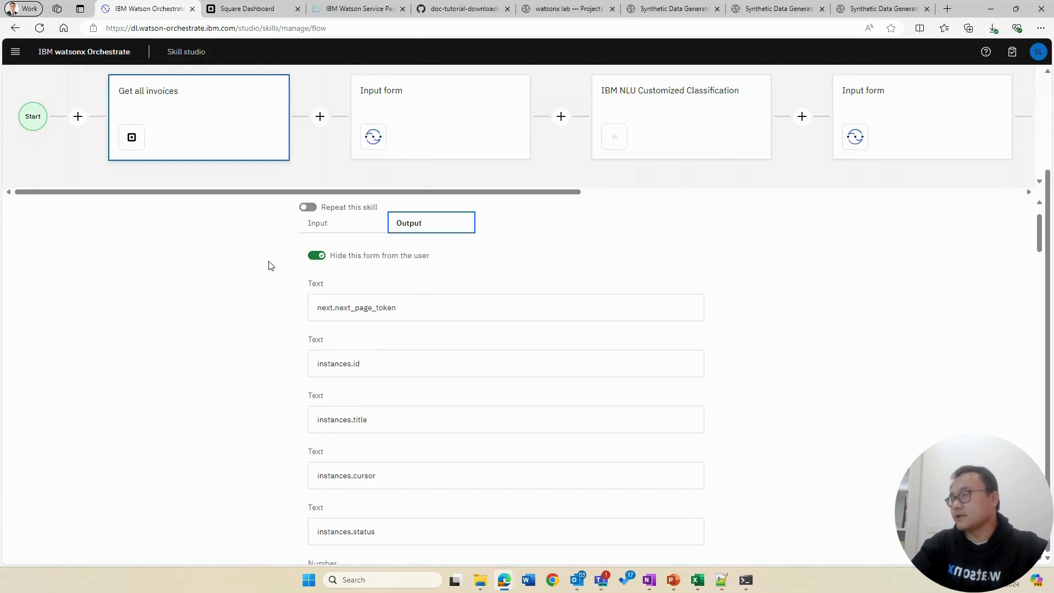
pyautogui.scroll(-3, 395, 455)
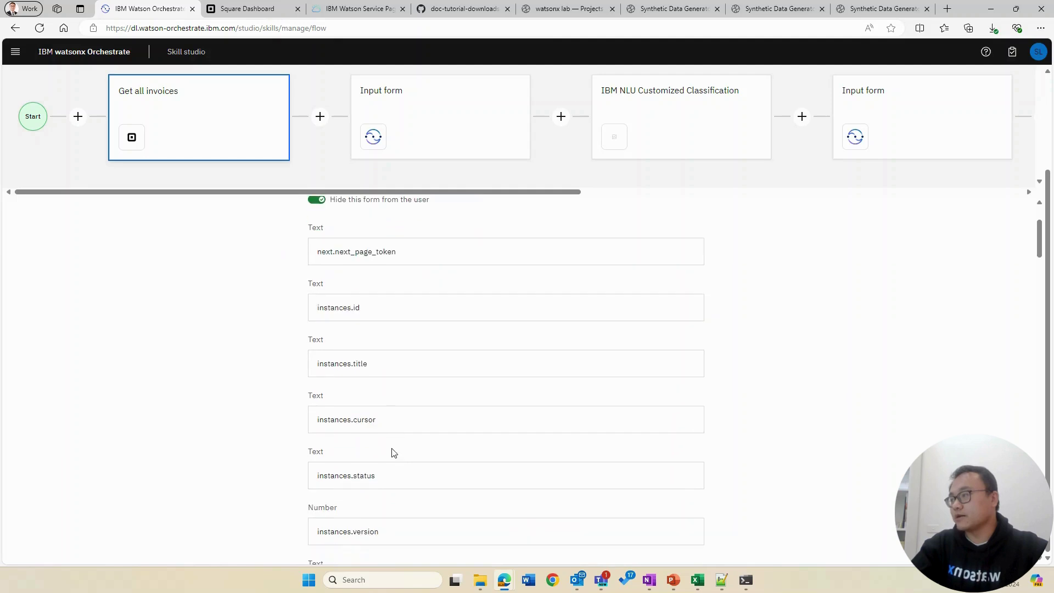
pyautogui.click(445, 129)
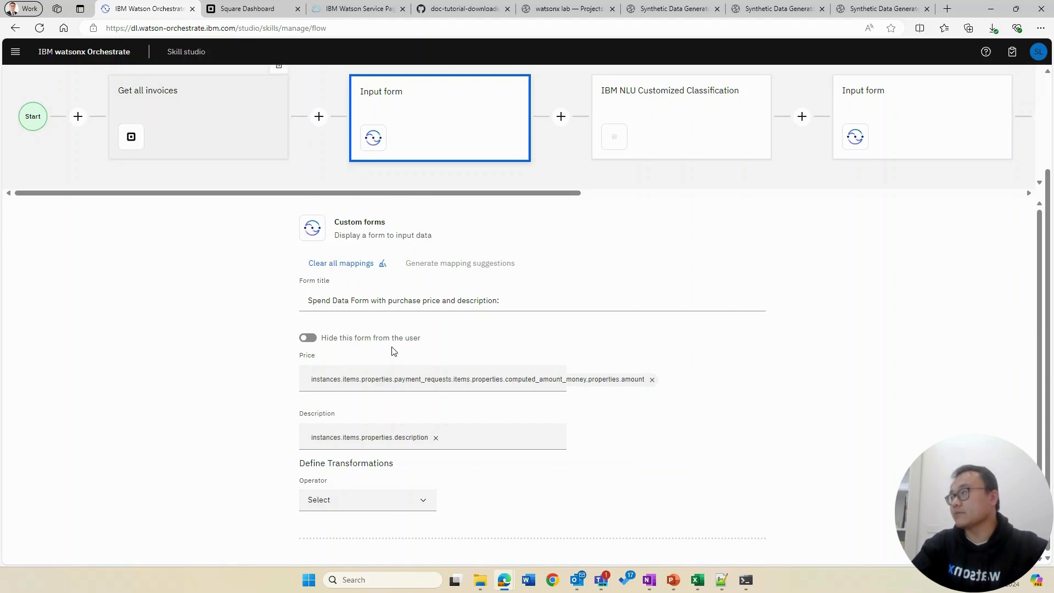
# Step: Map the NLU classification step's text input to the Input form's Description
pyautogui.scroll(-1, 431, 471)
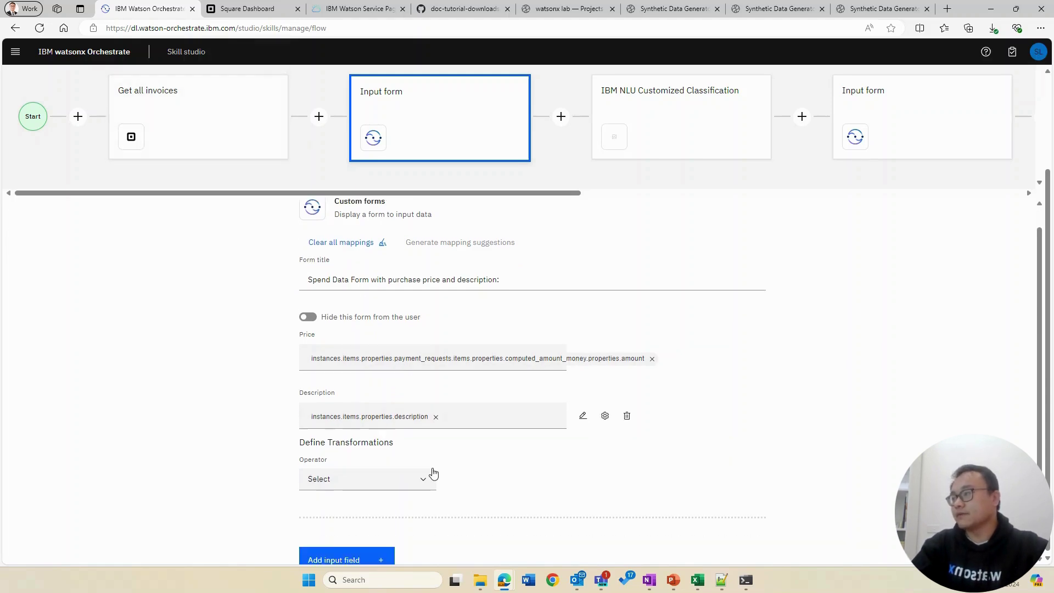
pyautogui.scroll(1, 506, 454)
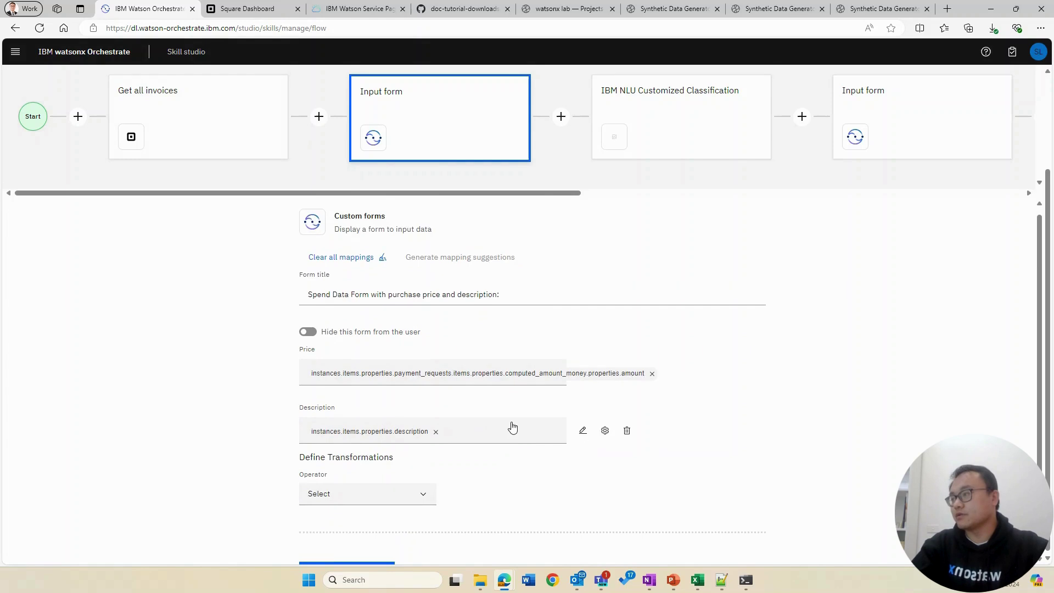
pyautogui.click(682, 112)
pyautogui.moveTo(538, 196); pyautogui.dragTo(648, 196)
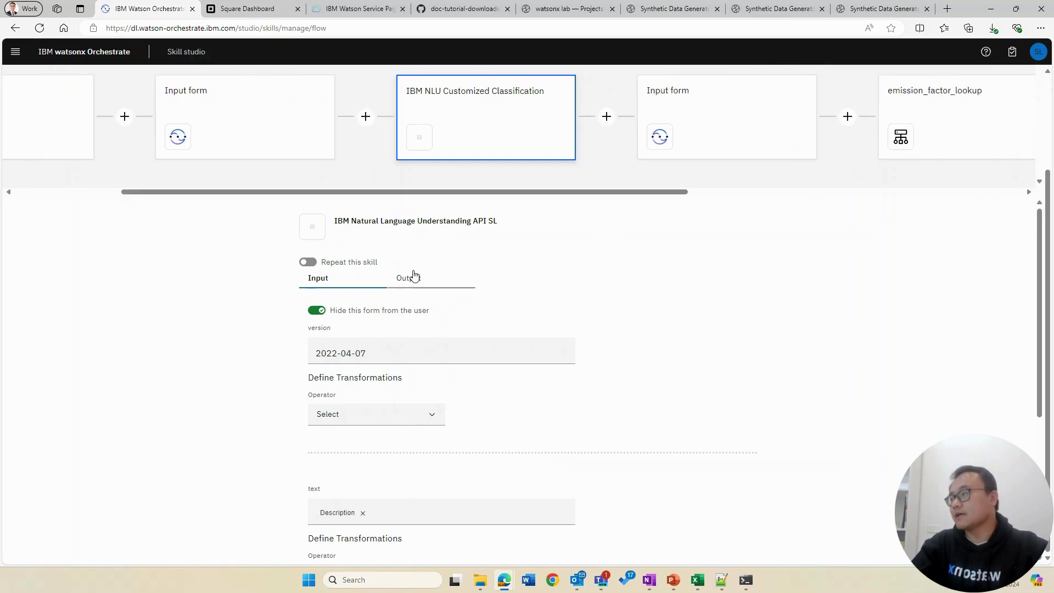
pyautogui.scroll(-2, 384, 317)
pyautogui.scroll(-1, 384, 320)
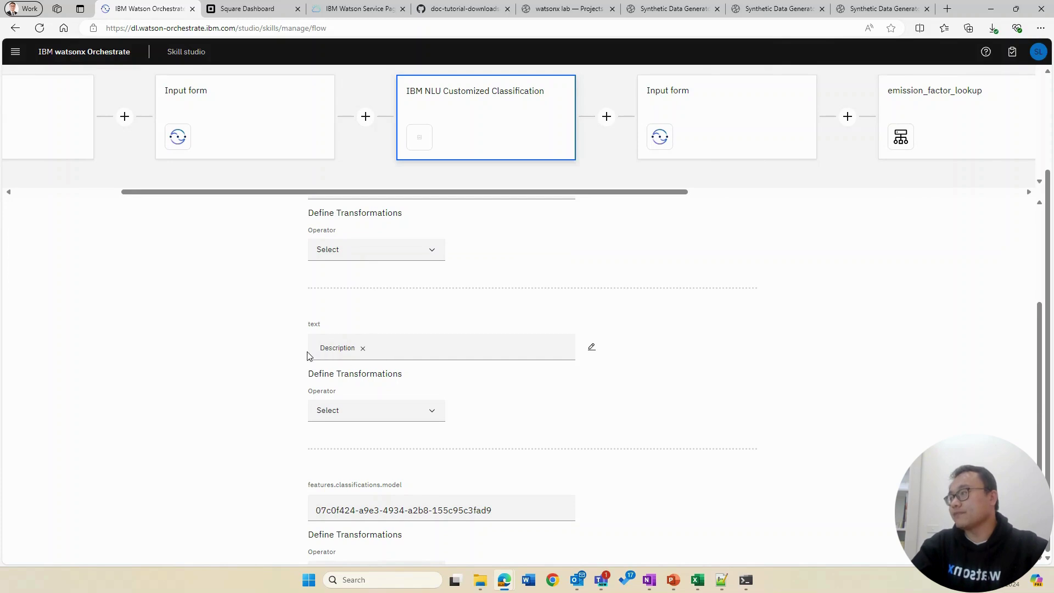
pyautogui.click(424, 352)
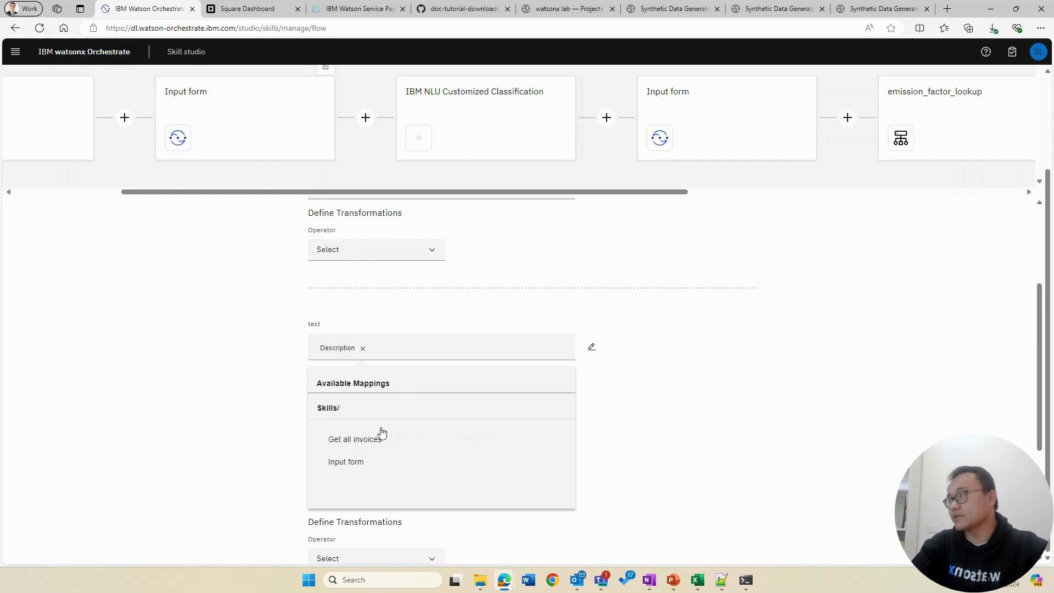
pyautogui.scroll(-1, 379, 436)
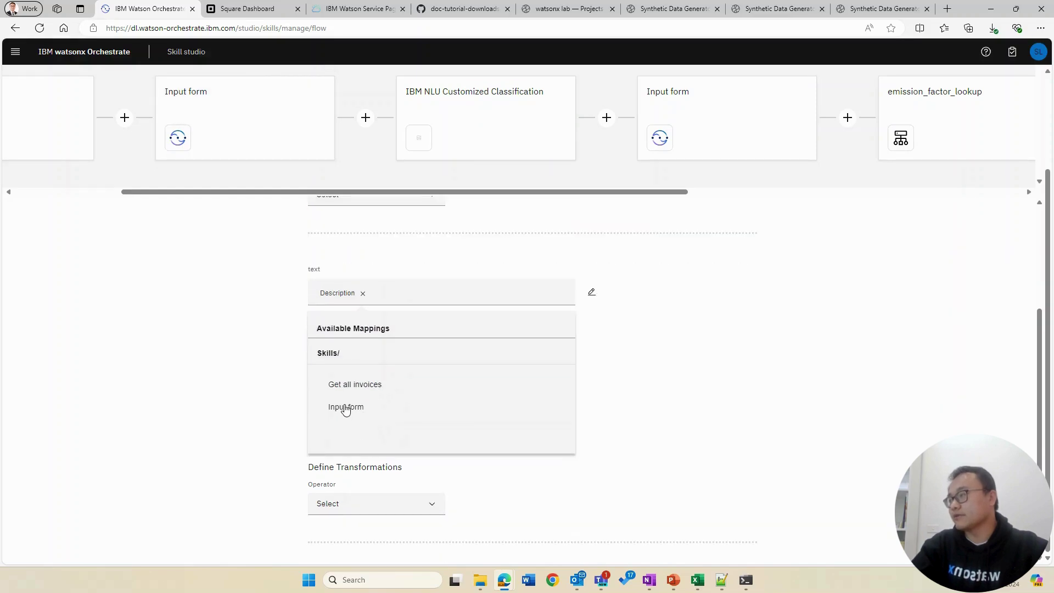
pyautogui.click(345, 407)
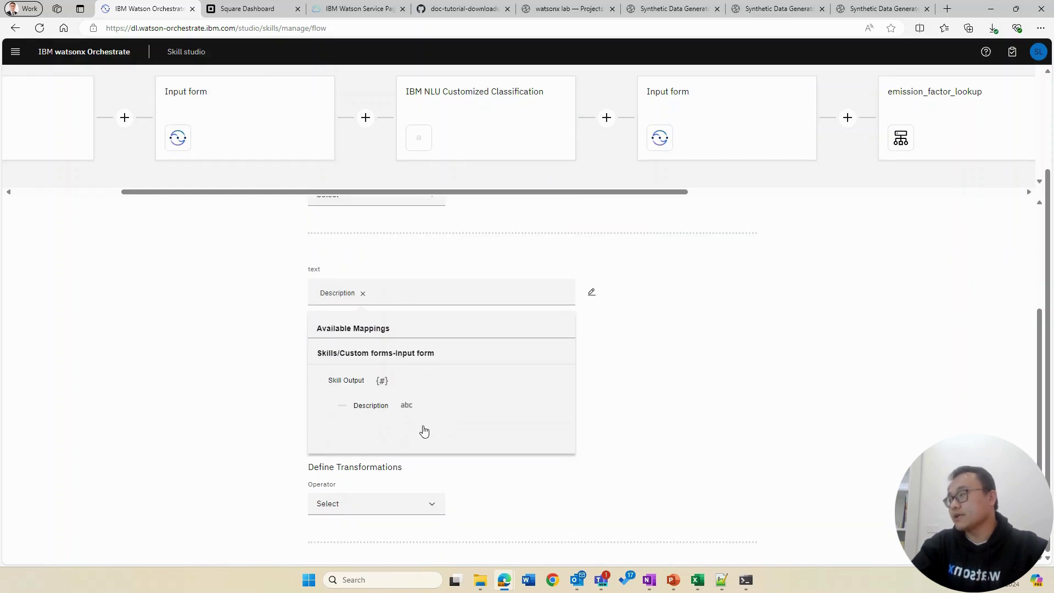
pyautogui.click(370, 407)
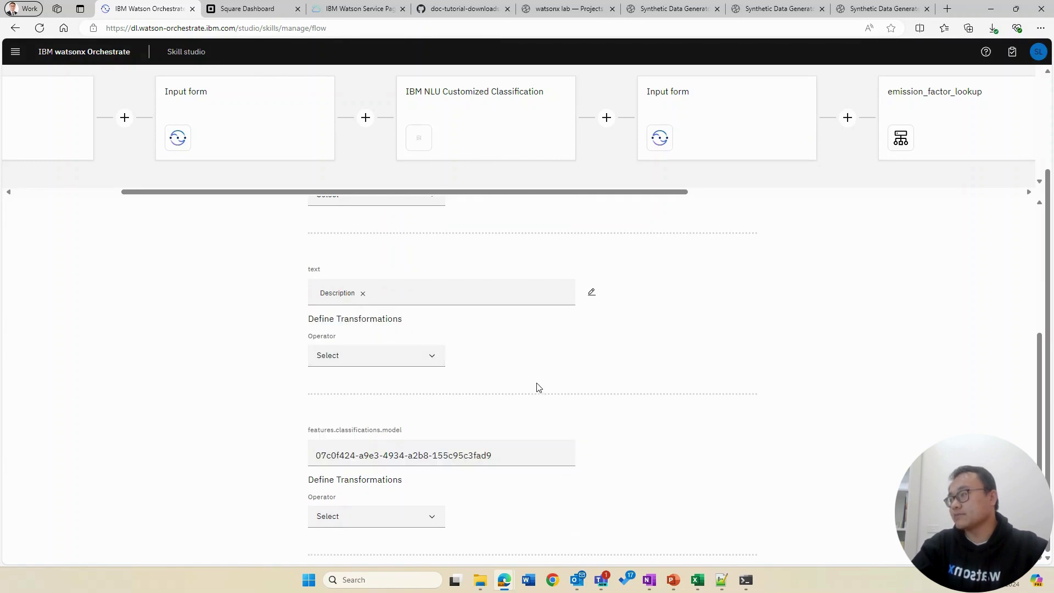
# Step: Open the 'Carbon Category with confidence score' input form step and its Price and Description mappings
pyautogui.scroll(4, 537, 393)
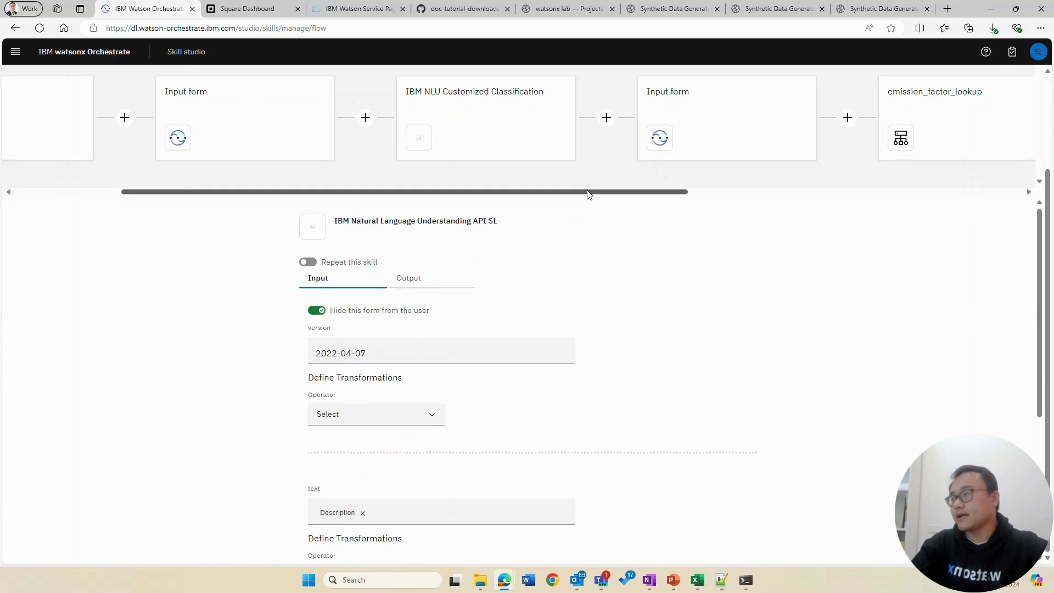
pyautogui.moveTo(588, 194); pyautogui.dragTo(980, 194)
pyautogui.click(606, 140)
pyautogui.moveTo(858, 196); pyautogui.dragTo(422, 197)
pyautogui.moveTo(544, 343)
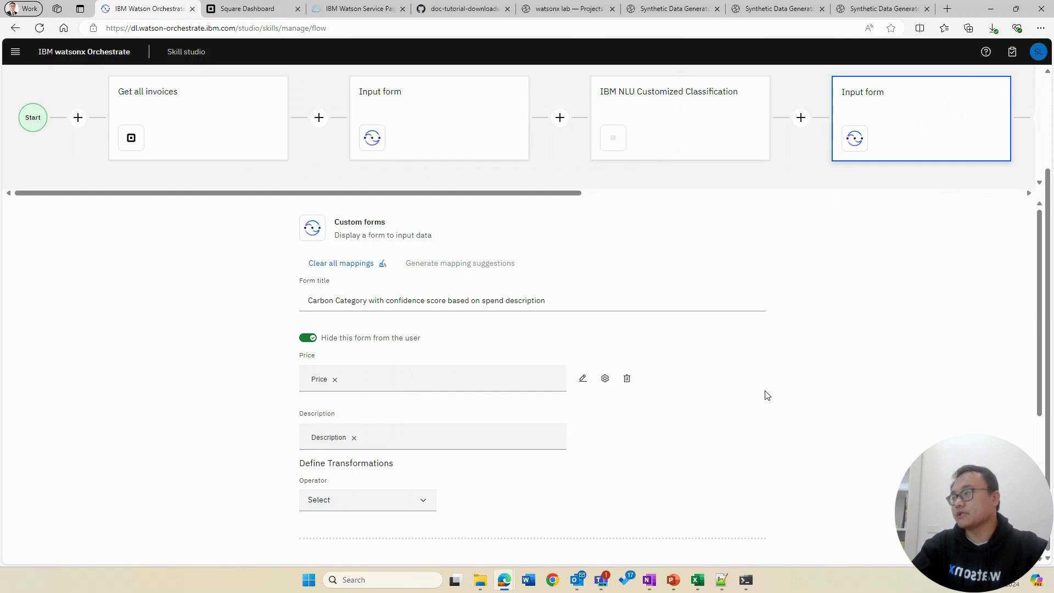
pyautogui.scroll(2, 765, 393)
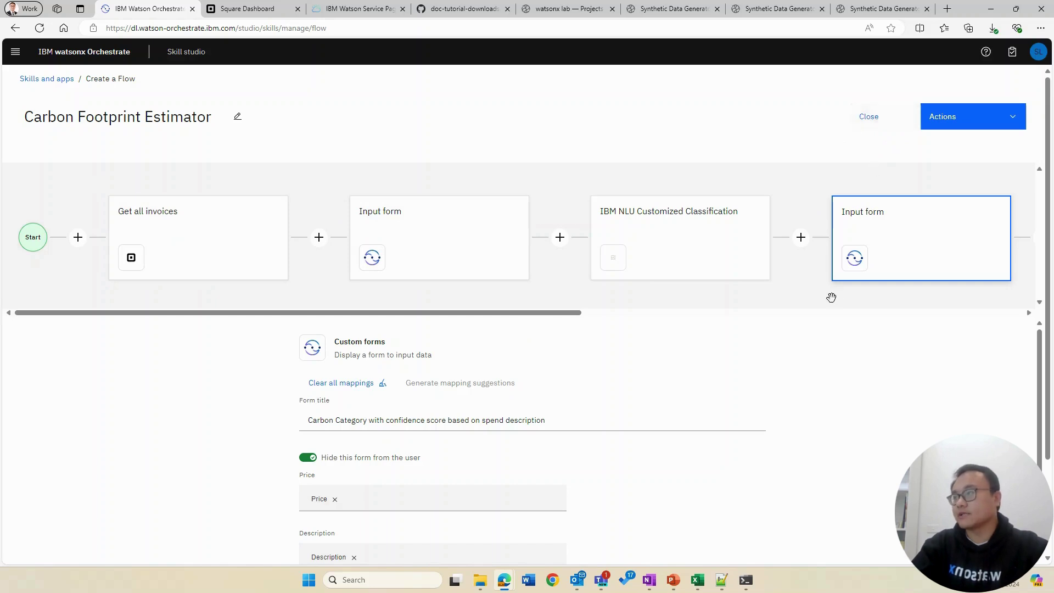
# Step: Close the Carbon Footprint Estimator flow and go to the Skill catalog
pyautogui.click(872, 123)
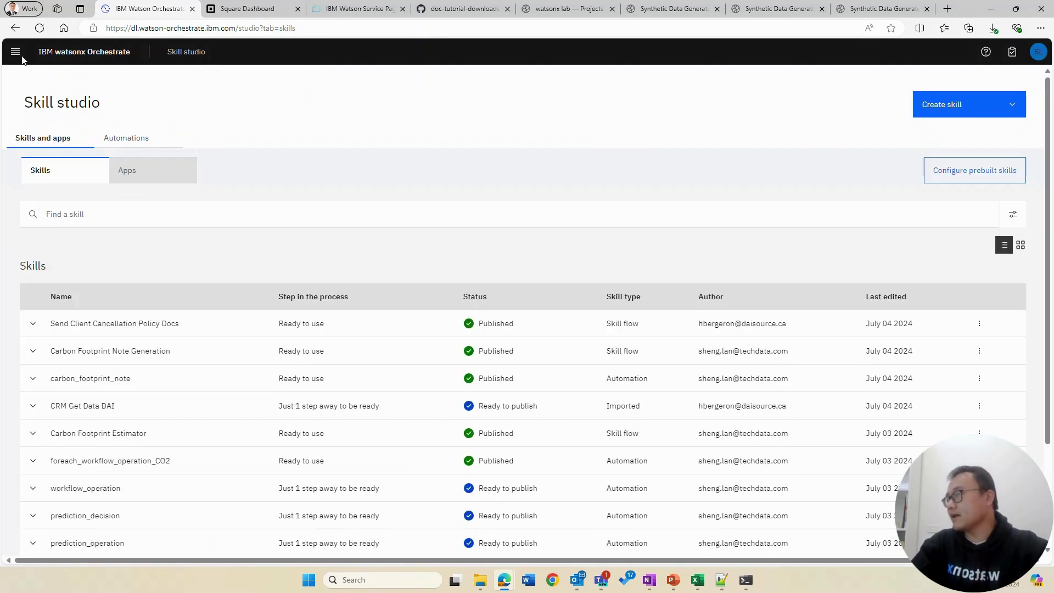
pyautogui.click(16, 51)
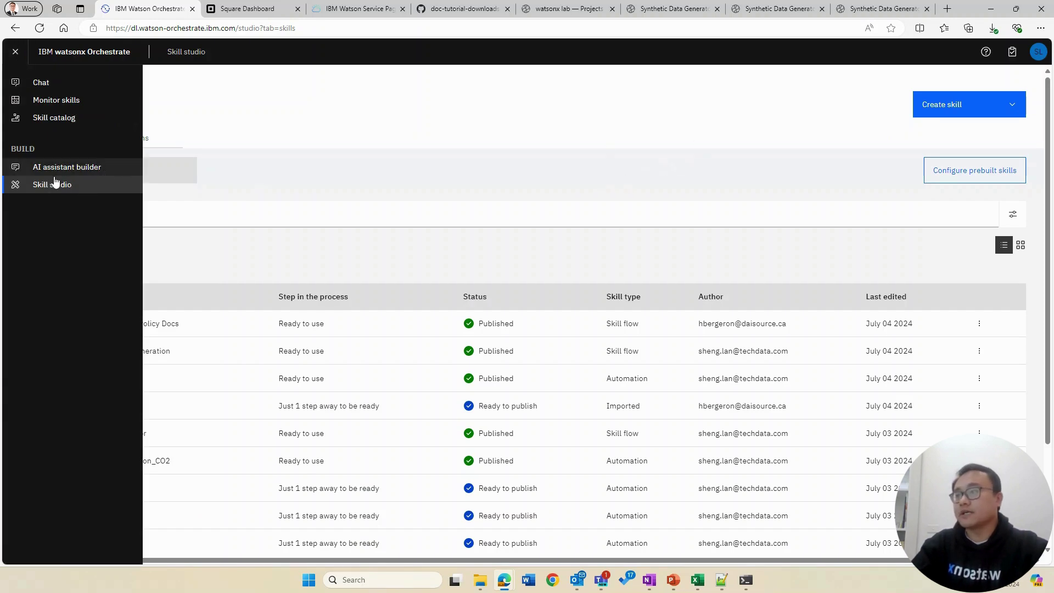
pyautogui.click(755, 164)
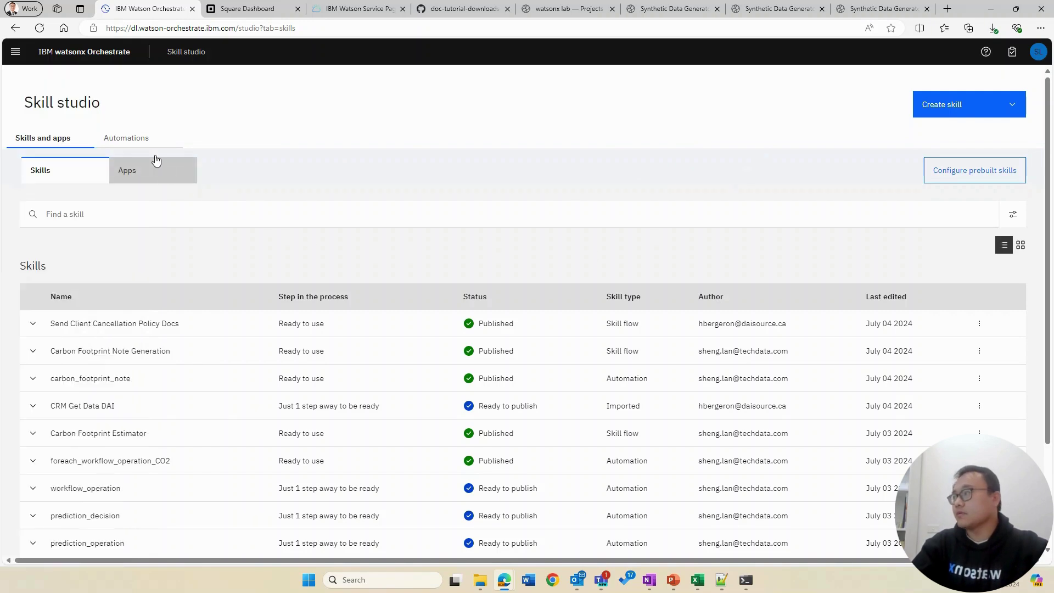
pyautogui.click(15, 52)
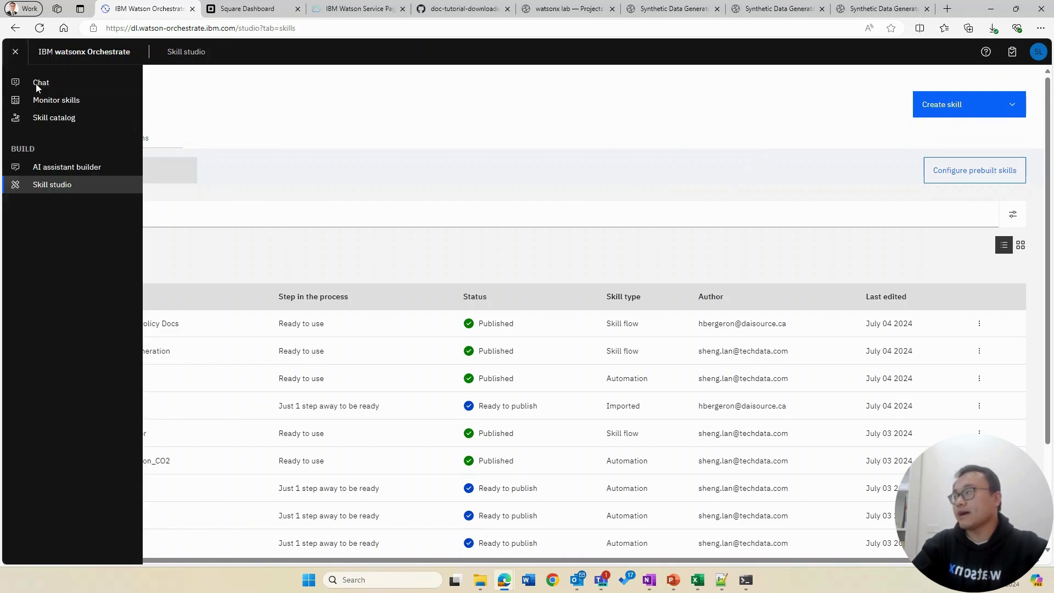
pyautogui.click(67, 118)
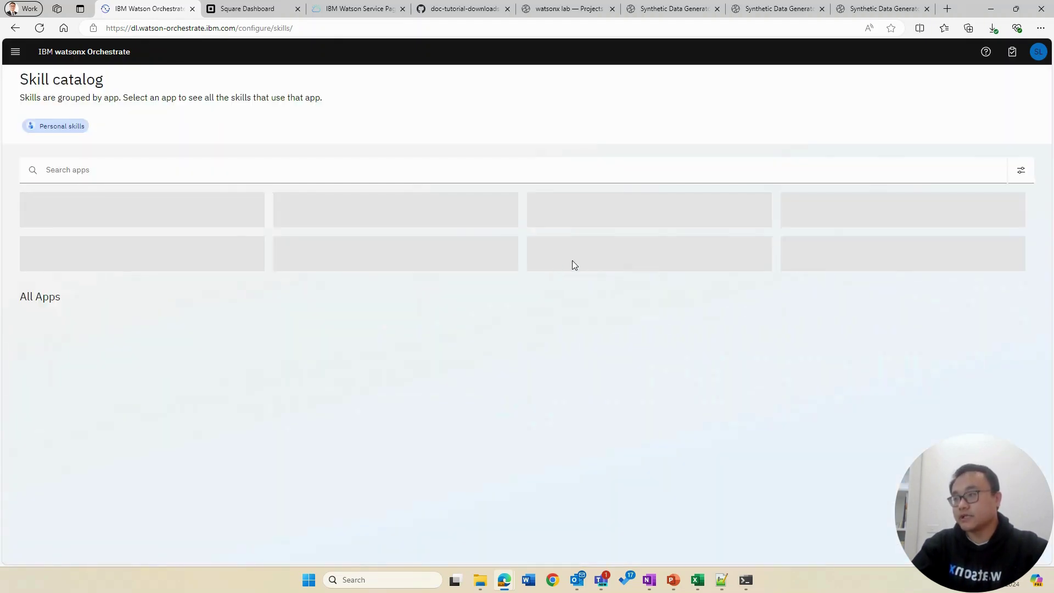
# Step: Browse the Skill catalog, open the Calendly app's six skills, and start connecting the account
pyautogui.scroll(-1, 499, 284)
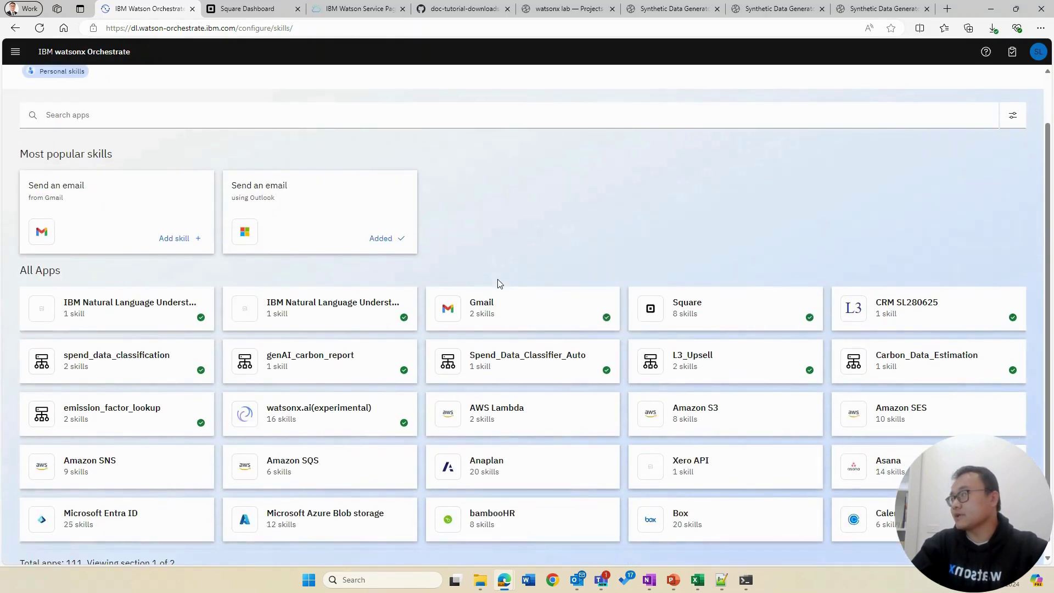
pyautogui.scroll(-1, 506, 269)
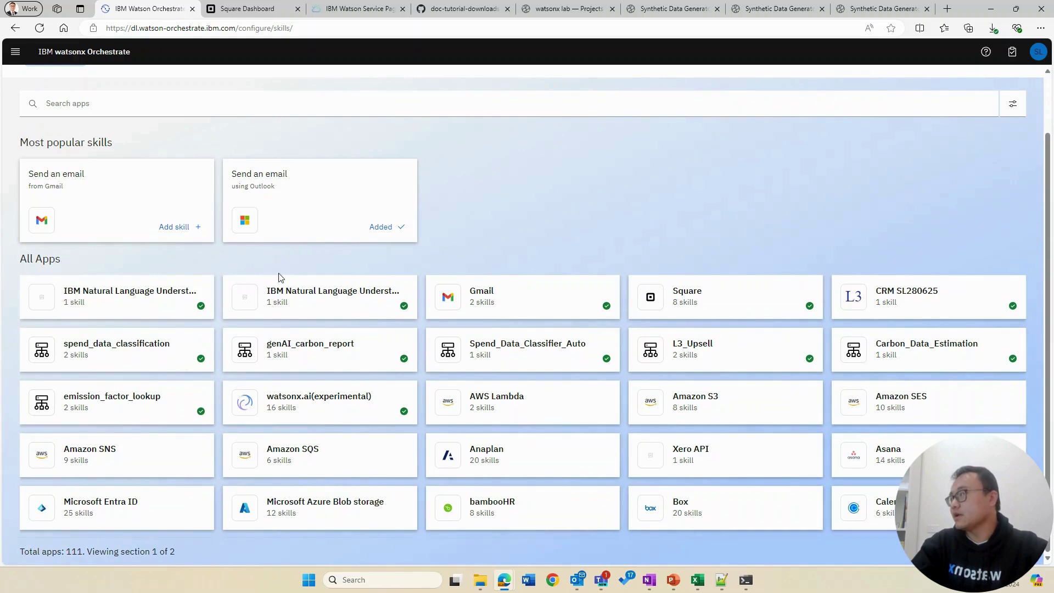
pyautogui.scroll(-1, 486, 370)
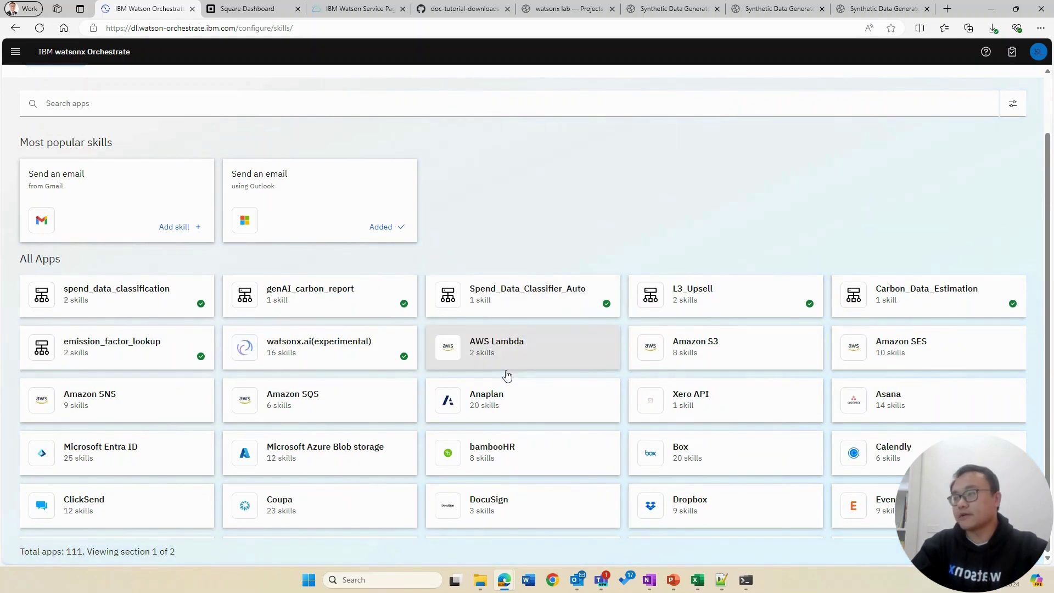
pyautogui.scroll(1, 463, 406)
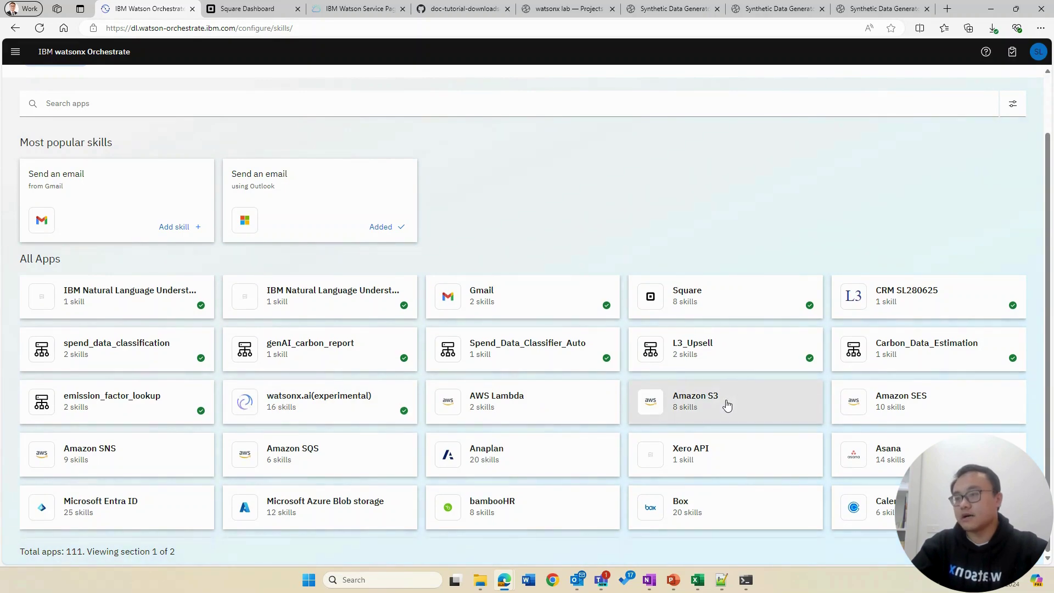
pyautogui.scroll(-1, 727, 405)
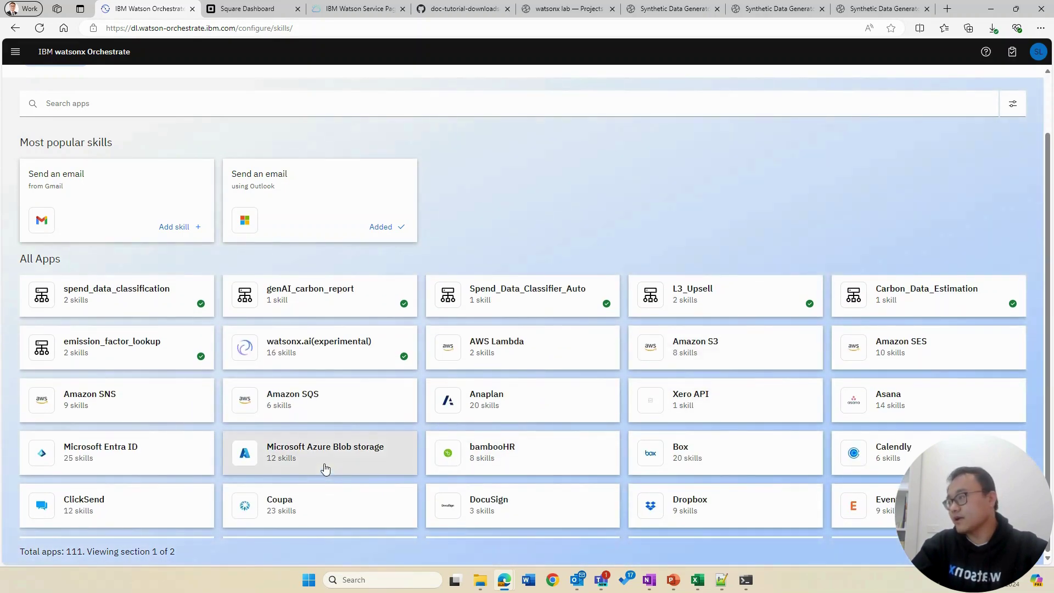
pyautogui.scroll(-1, 326, 467)
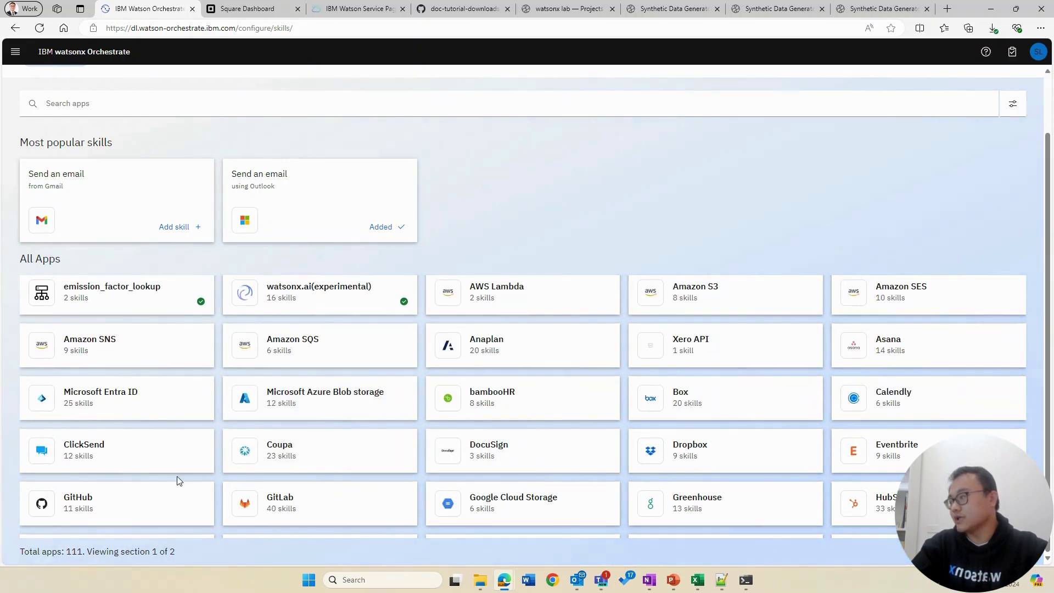
pyautogui.scroll(-1, 581, 476)
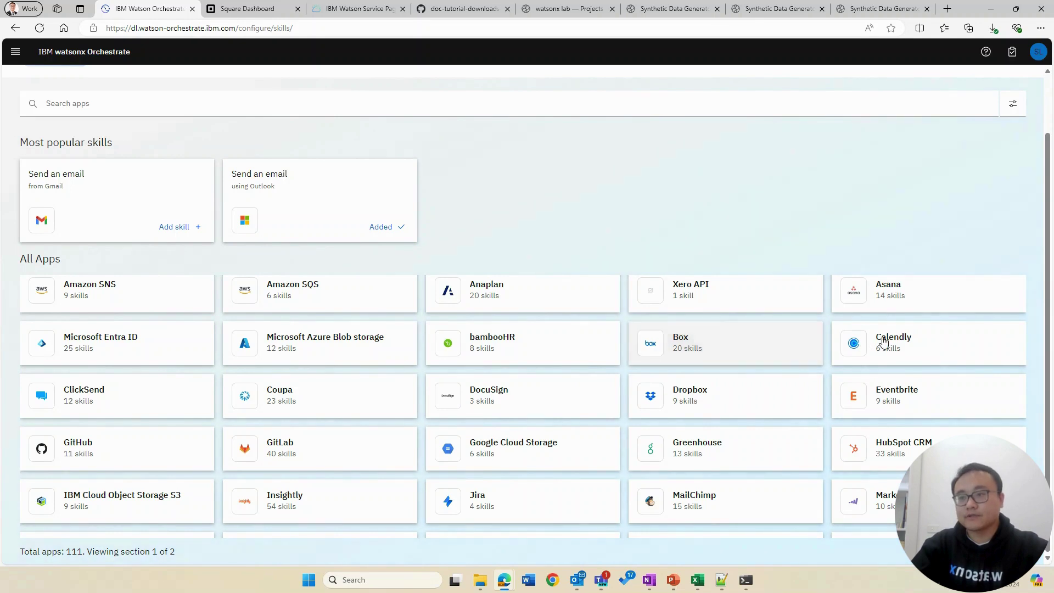
pyautogui.click(924, 336)
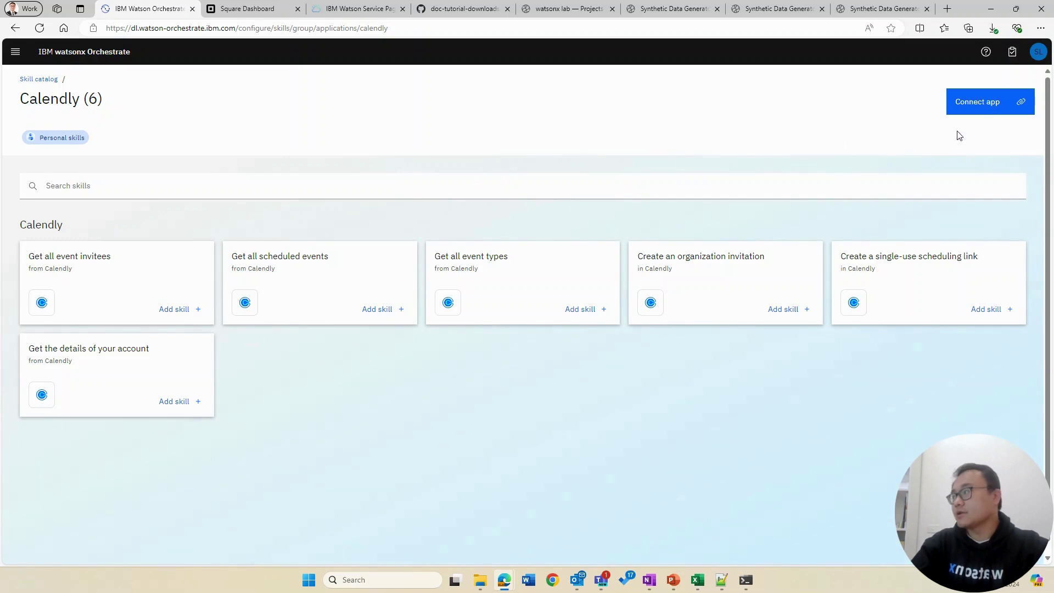
pyautogui.click(984, 113)
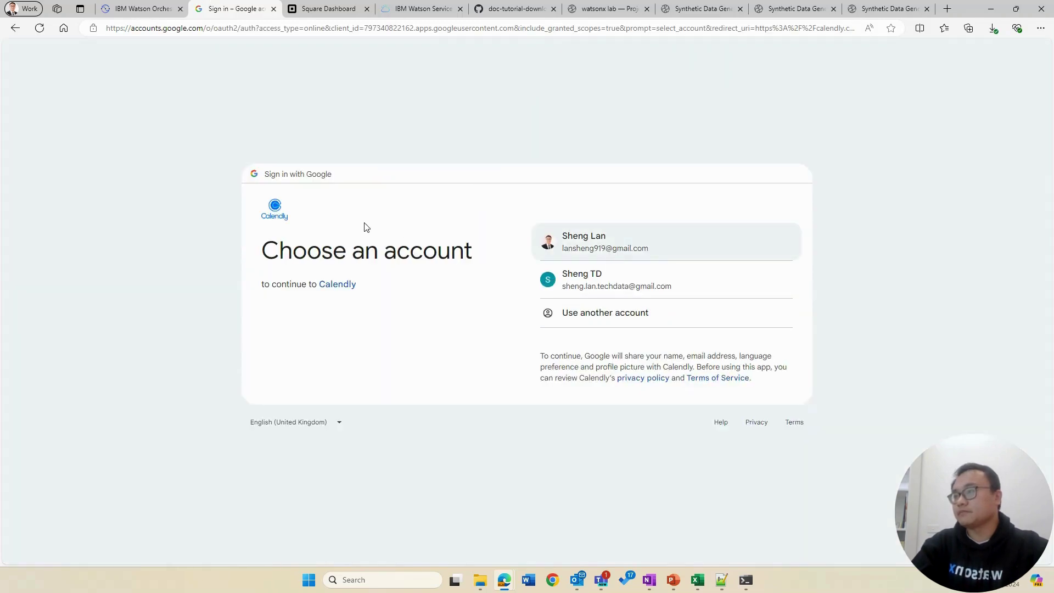
# Step: Sign in to Calendly with the Google account and authorize the IBMWOPROD application
pyautogui.click(584, 242)
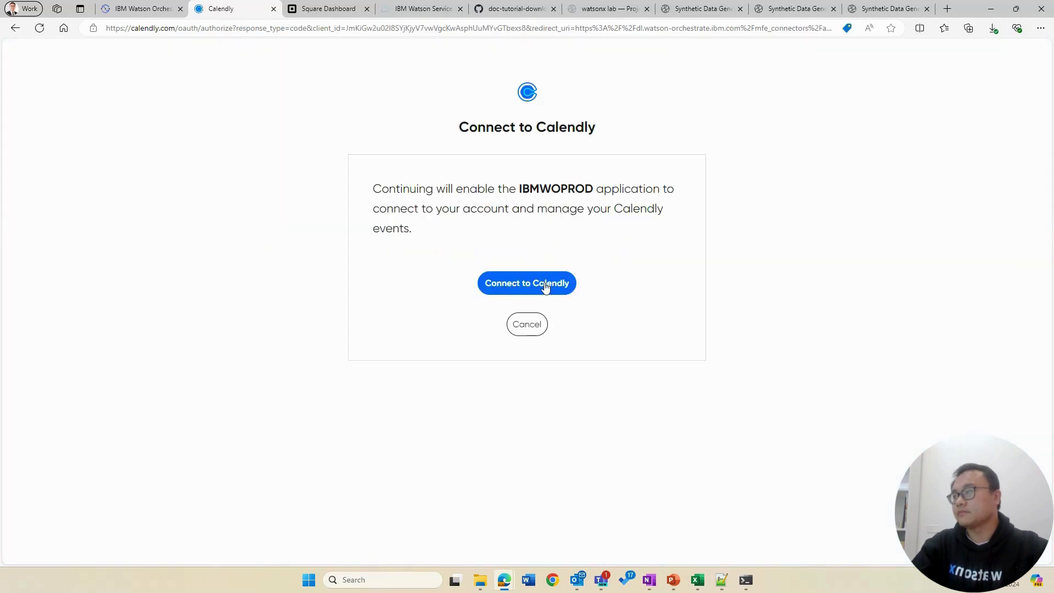
pyautogui.click(539, 288)
pyautogui.click(514, 284)
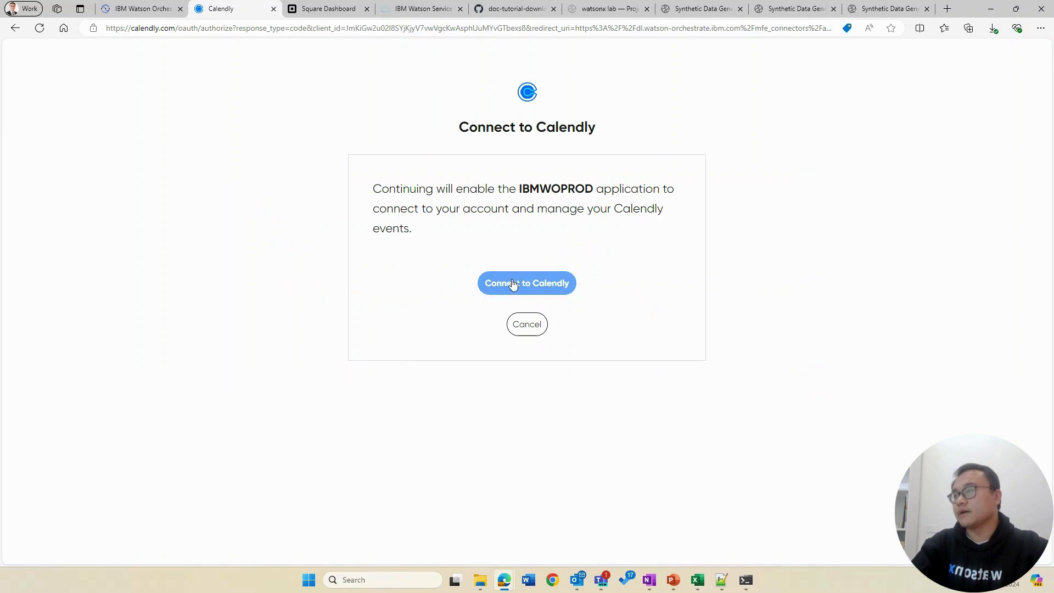
pyautogui.click(558, 287)
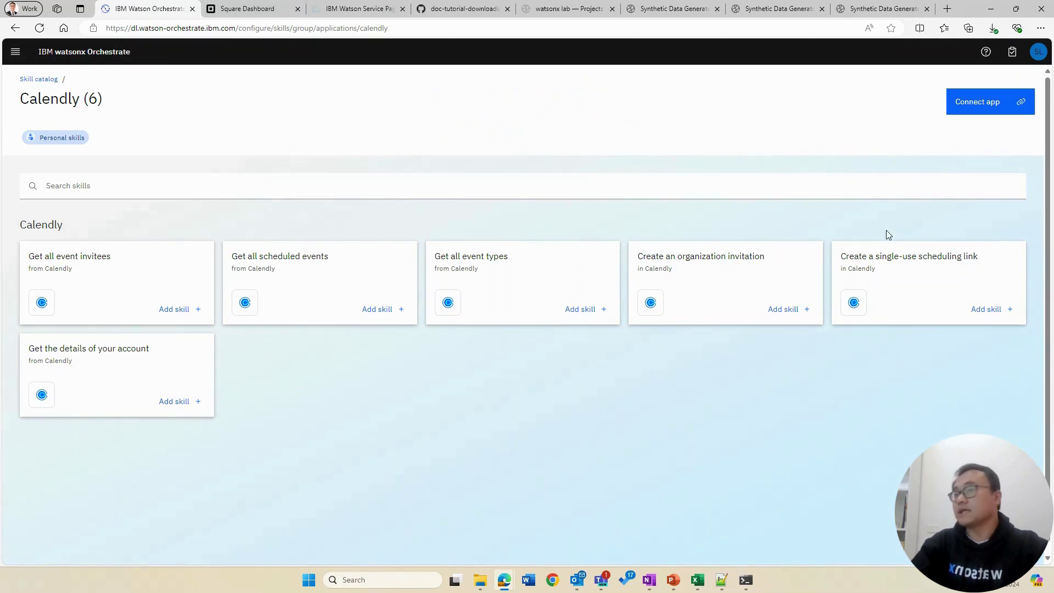
# Step: Reload the Calendly page to confirm Connected, then add the Get all scheduled events skill
pyautogui.click(46, 28)
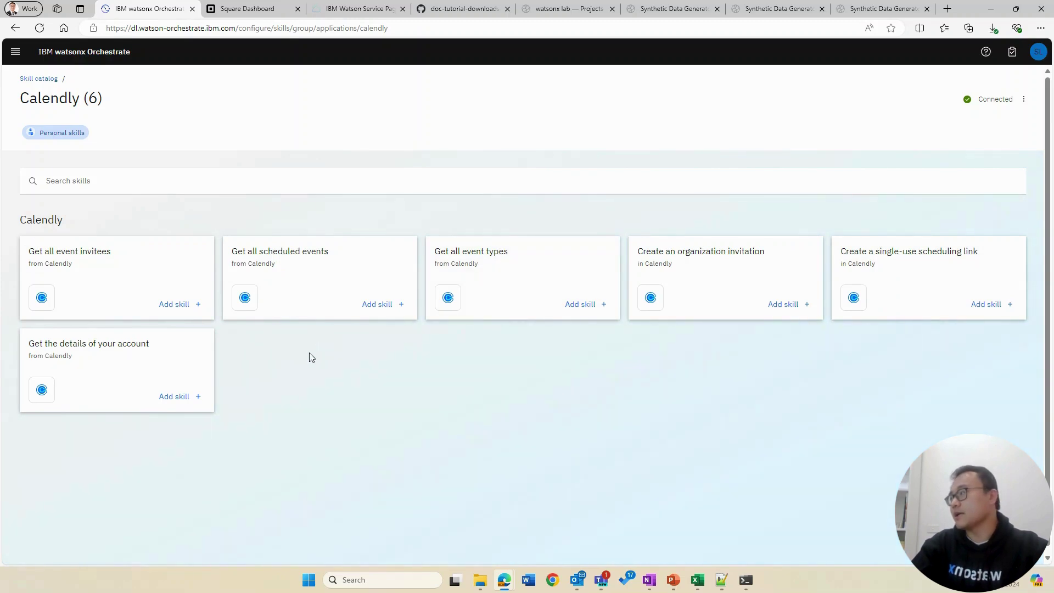
pyautogui.click(390, 305)
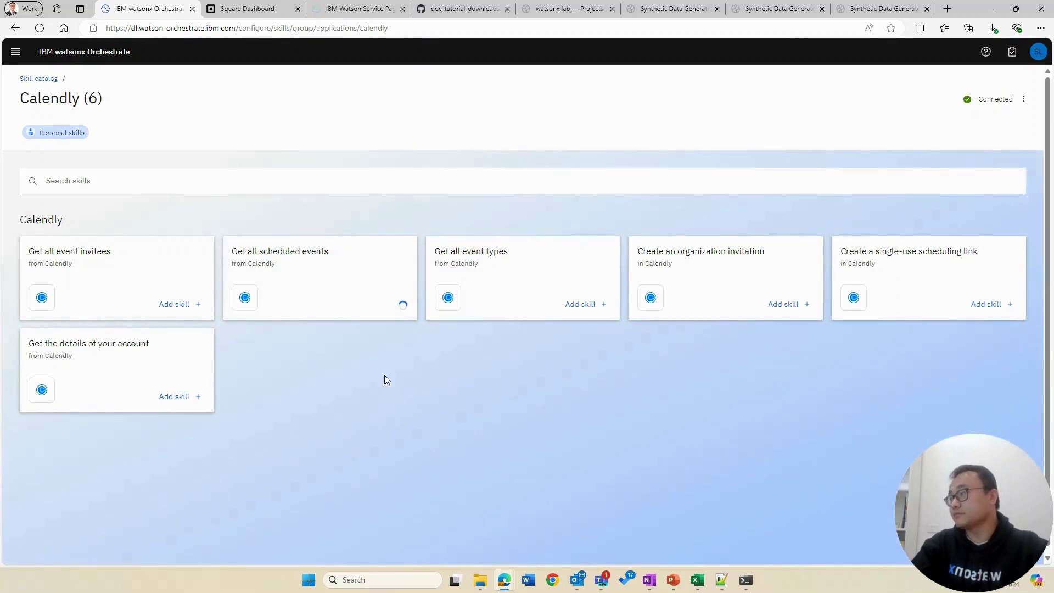
pyautogui.click(12, 57)
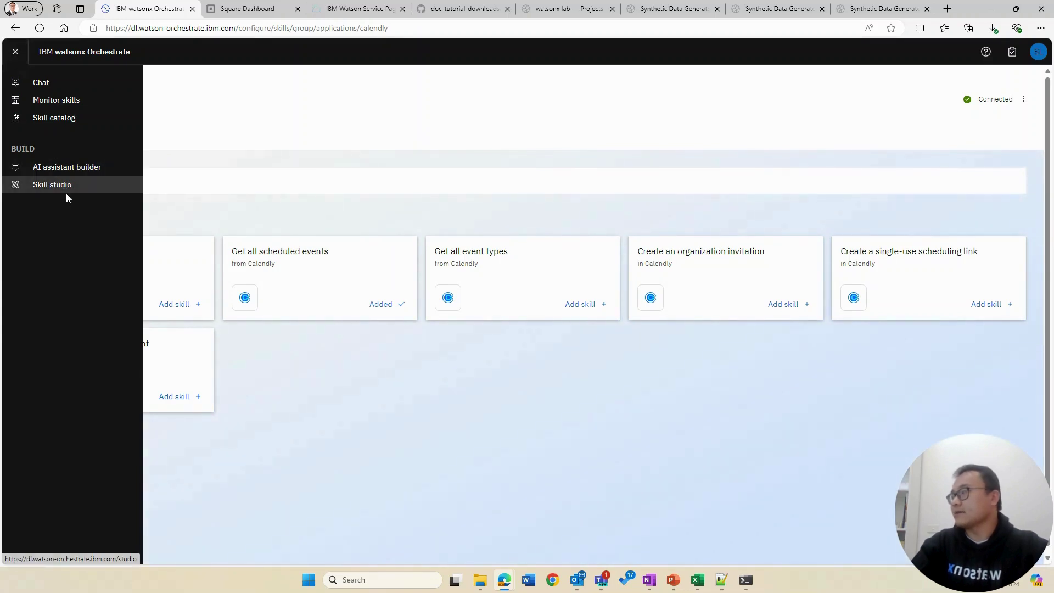
# Step: Open the IBM Natural Language Understanding API app from the Skill catalog to view its spend data classifier NLU skill
pyautogui.click(70, 118)
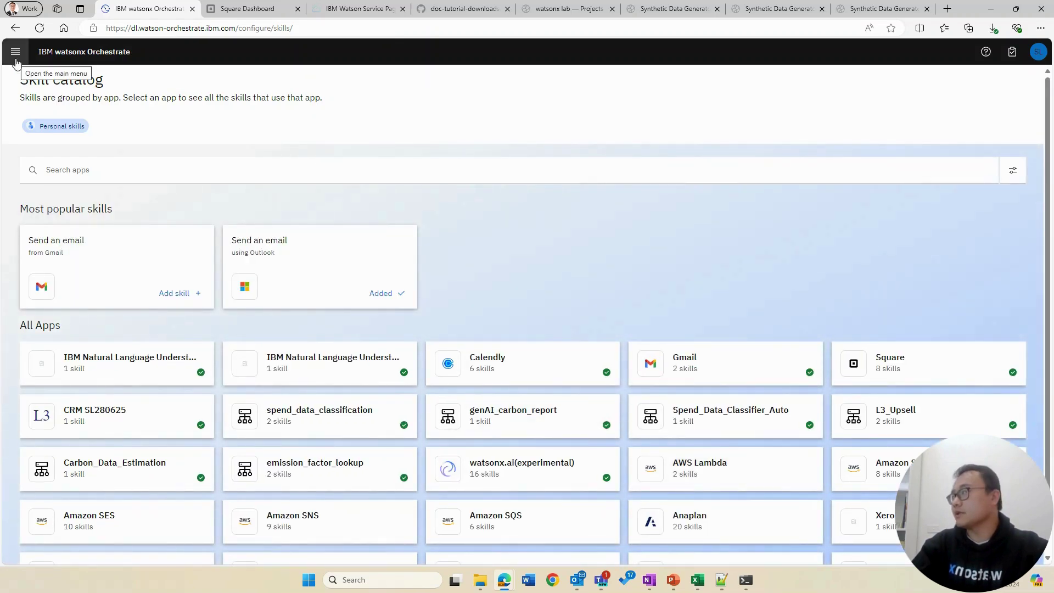
pyautogui.click(308, 374)
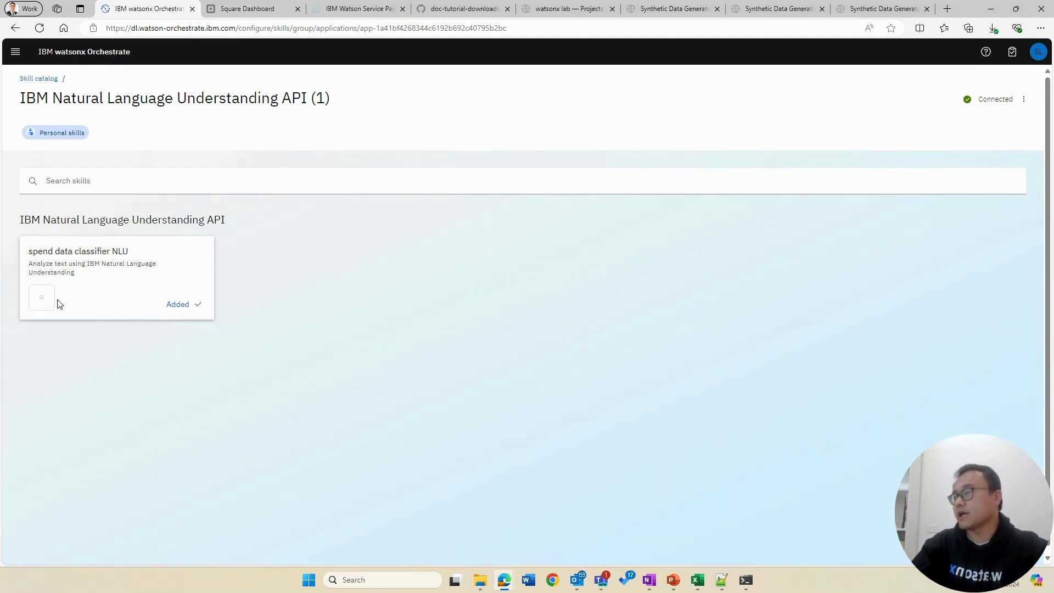
pyautogui.click(15, 51)
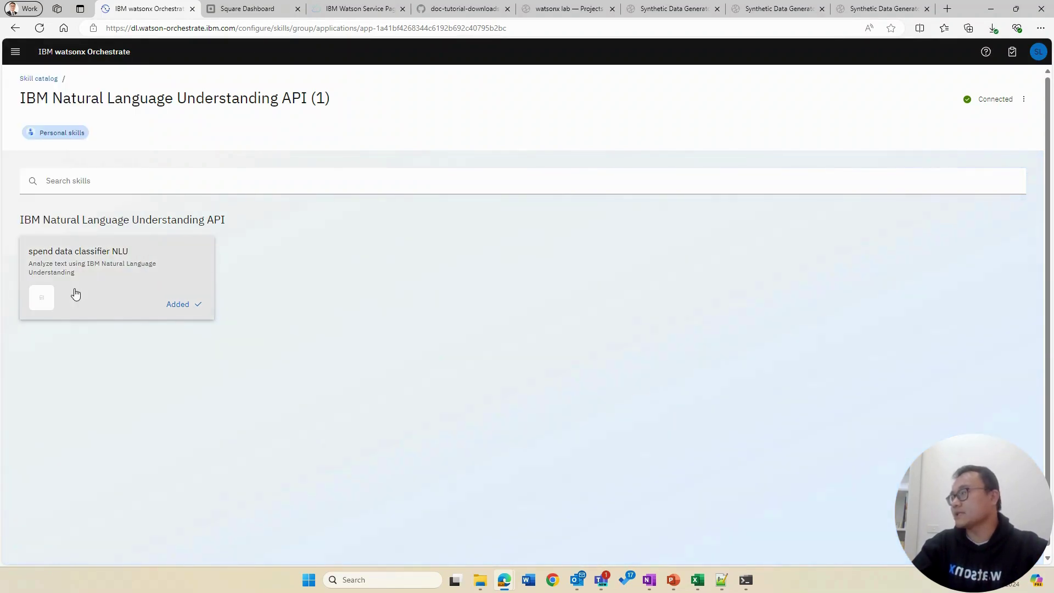
pyautogui.click(16, 51)
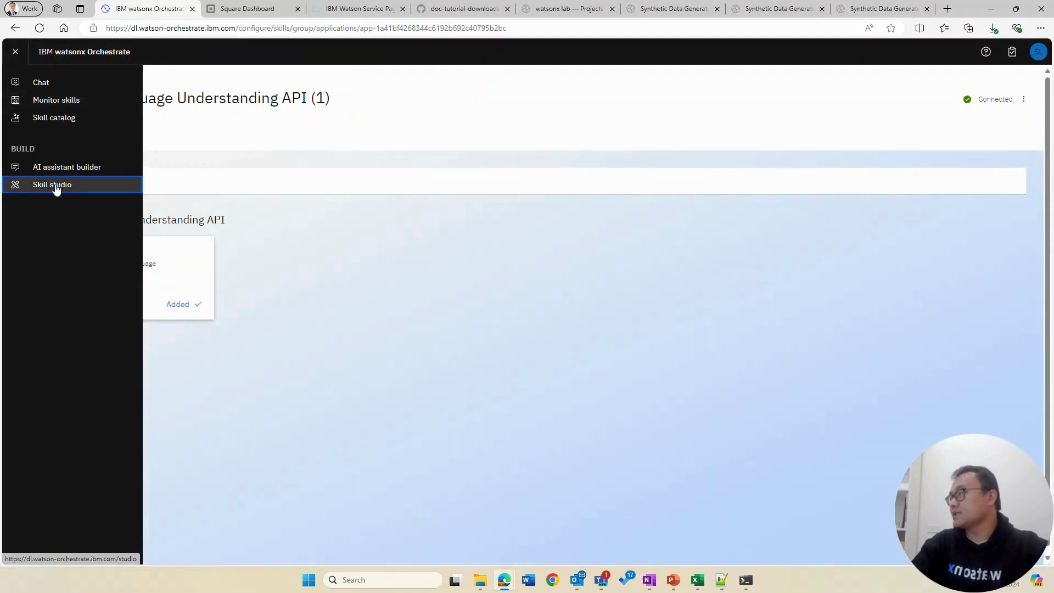
# Step: In Skill studio, start a new Import API skill using the From a file option
pyautogui.click(55, 186)
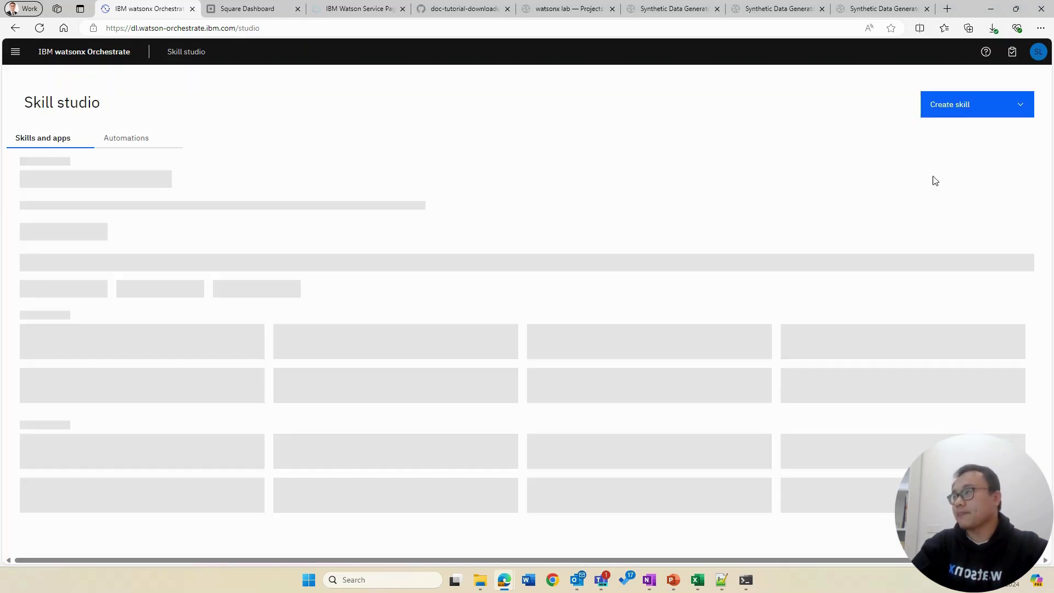
pyautogui.click(982, 108)
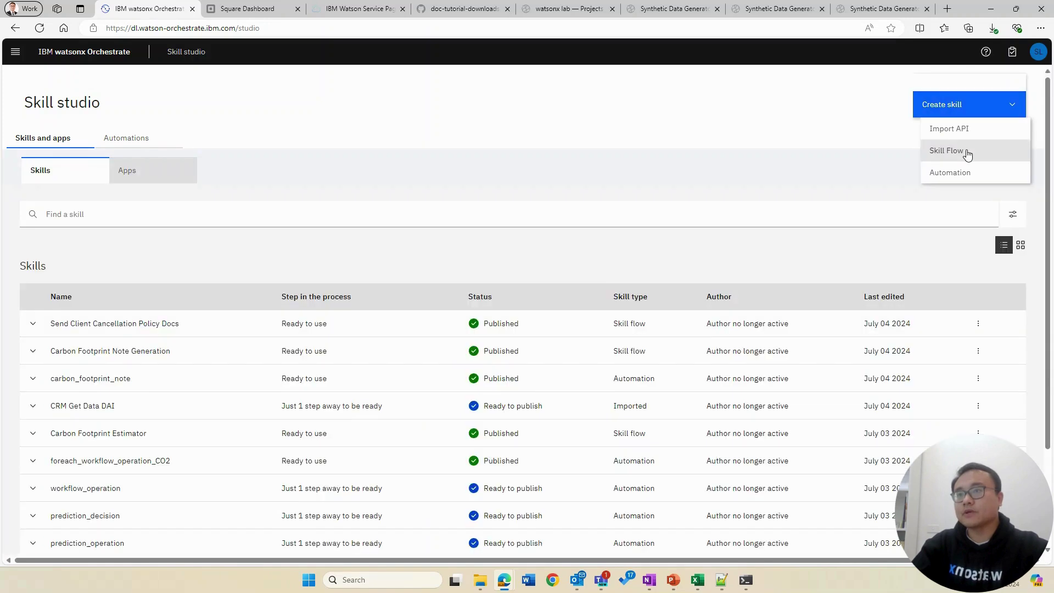
pyautogui.click(959, 131)
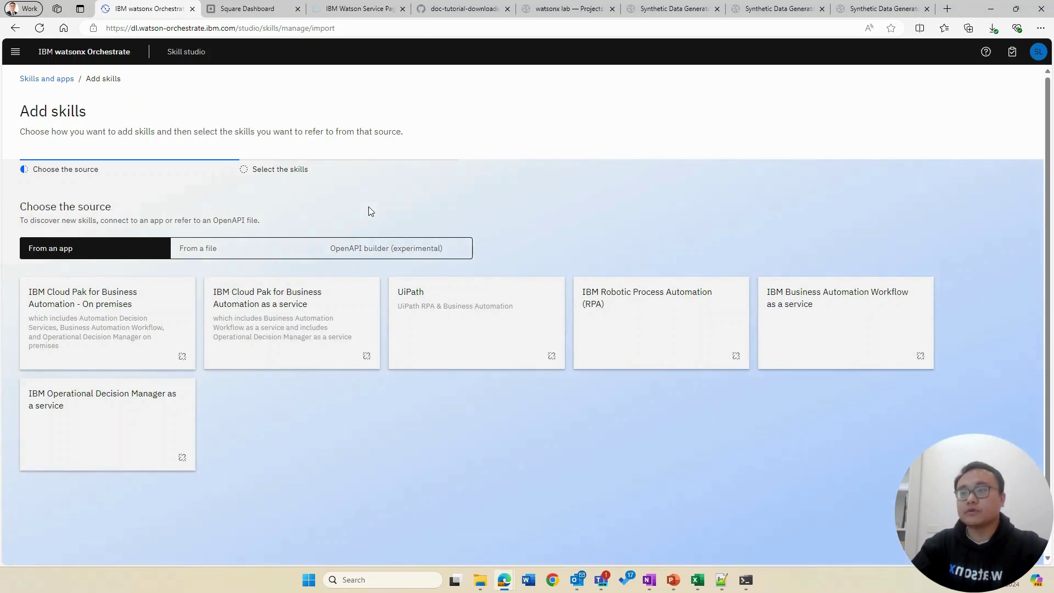
pyautogui.click(259, 246)
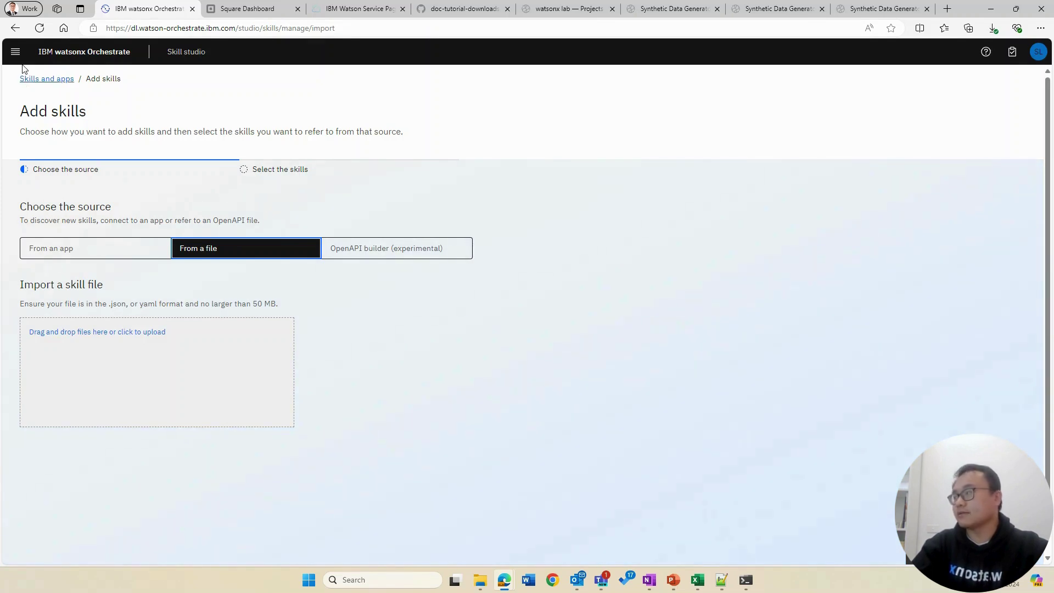
# Step: Leave the import and return to the Skill studio Skills and apps list
pyautogui.click(15, 52)
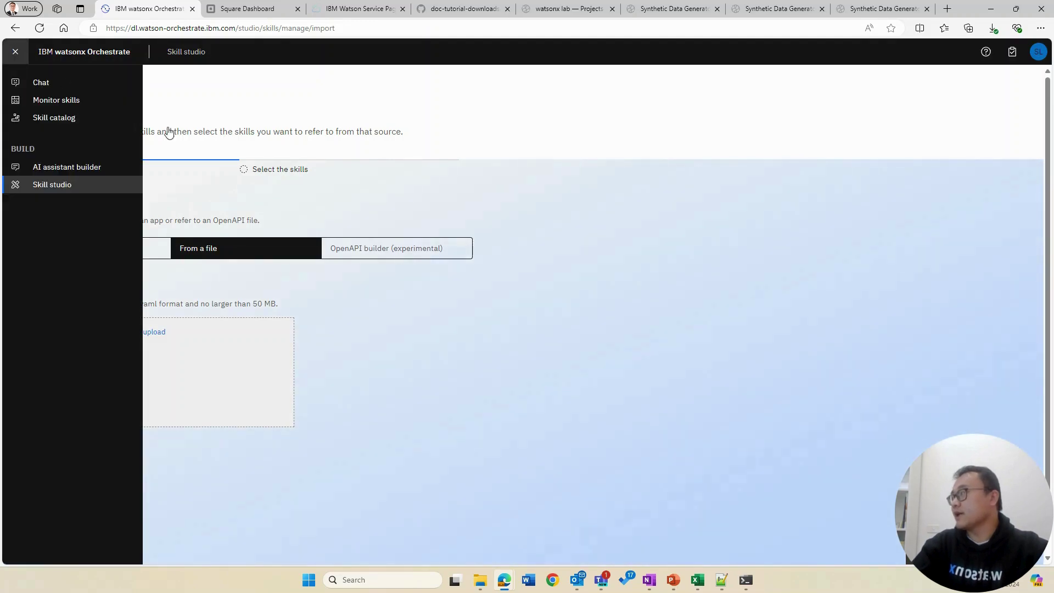
pyautogui.click(572, 320)
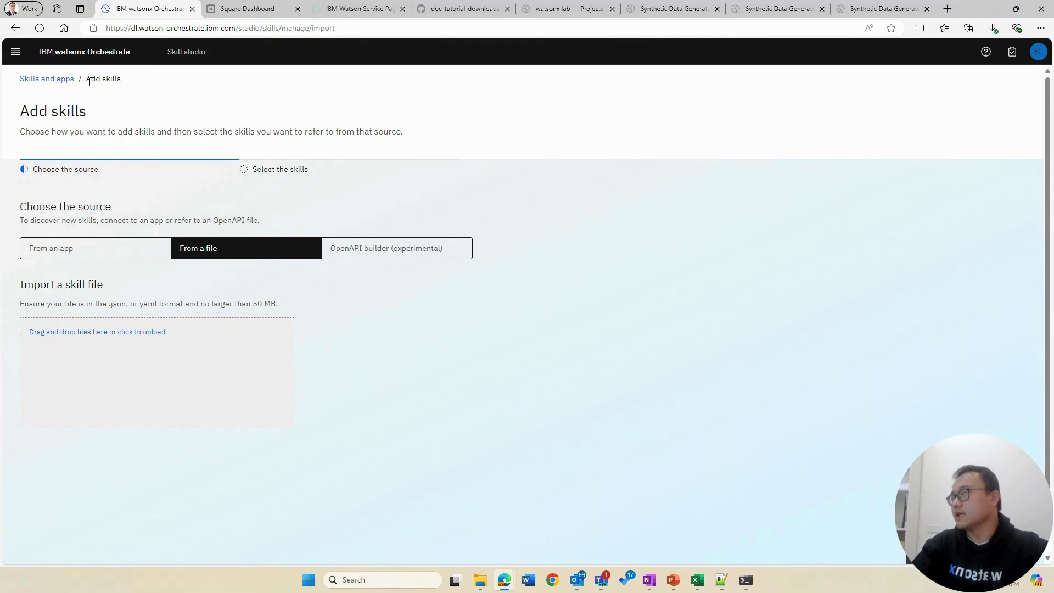
pyautogui.click(37, 80)
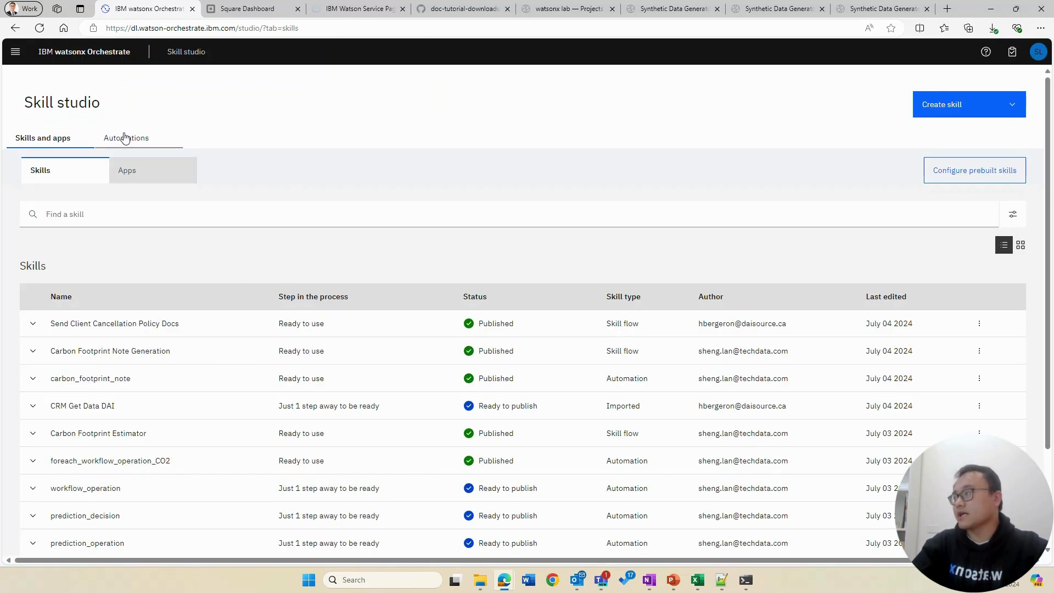
# Step: Show the Automations list and open the genAI_carbon_report automation
pyautogui.click(126, 137)
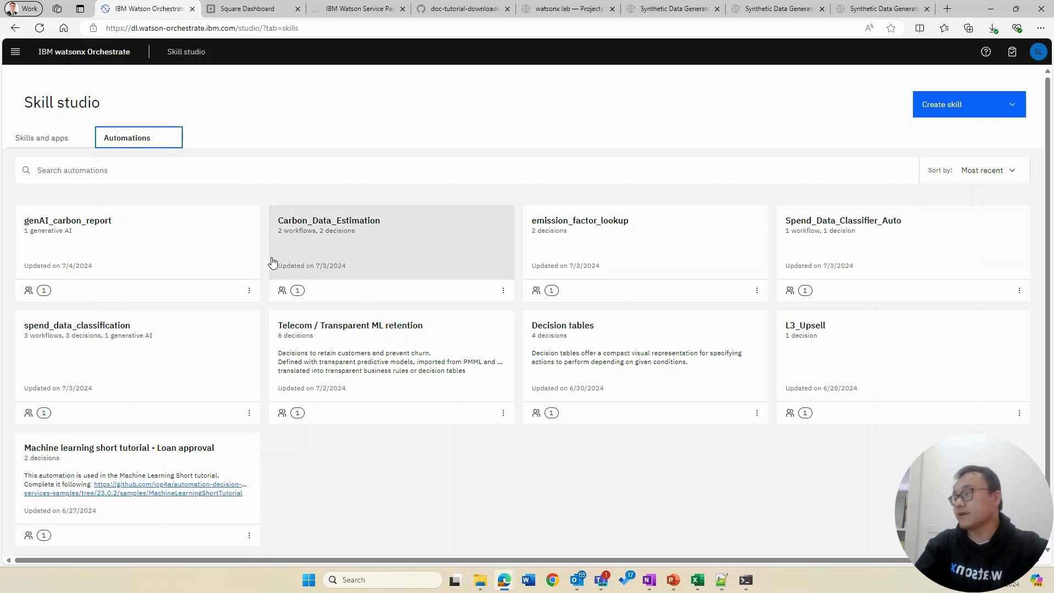
pyautogui.click(181, 256)
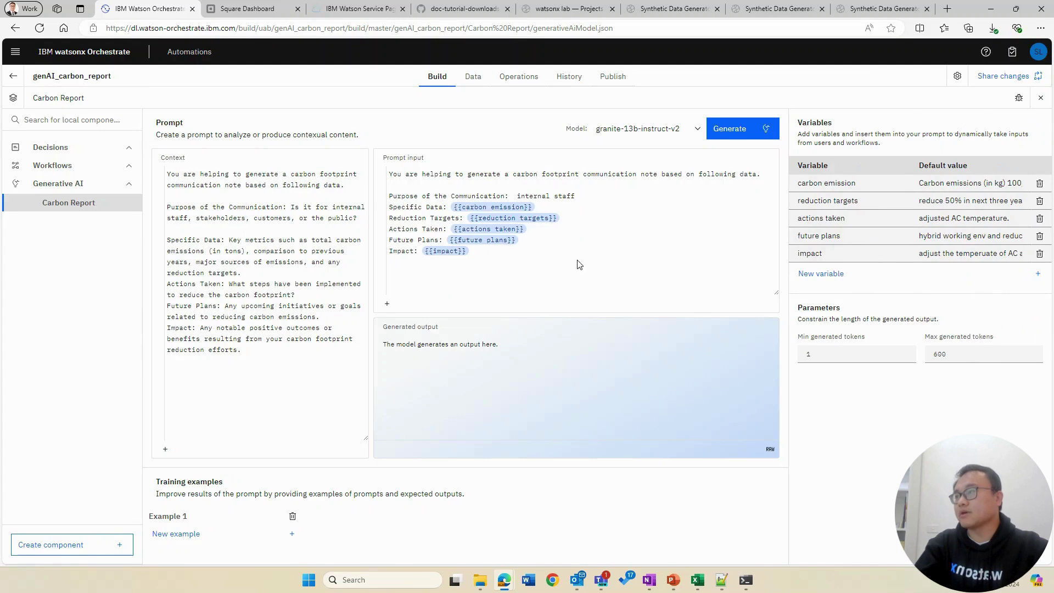
# Step: Review the Carbon Report prompt context and Example 1, then view published versions 1.0.2 and 1.0.1
pyautogui.moveTo(266, 351); pyautogui.dragTo(154, 178)
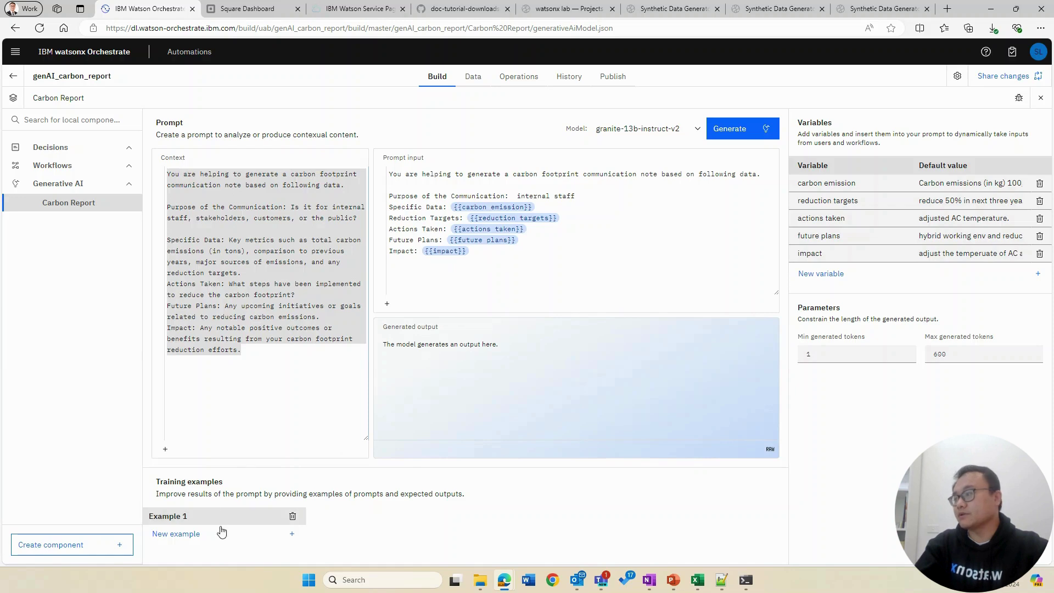
pyautogui.click(287, 510)
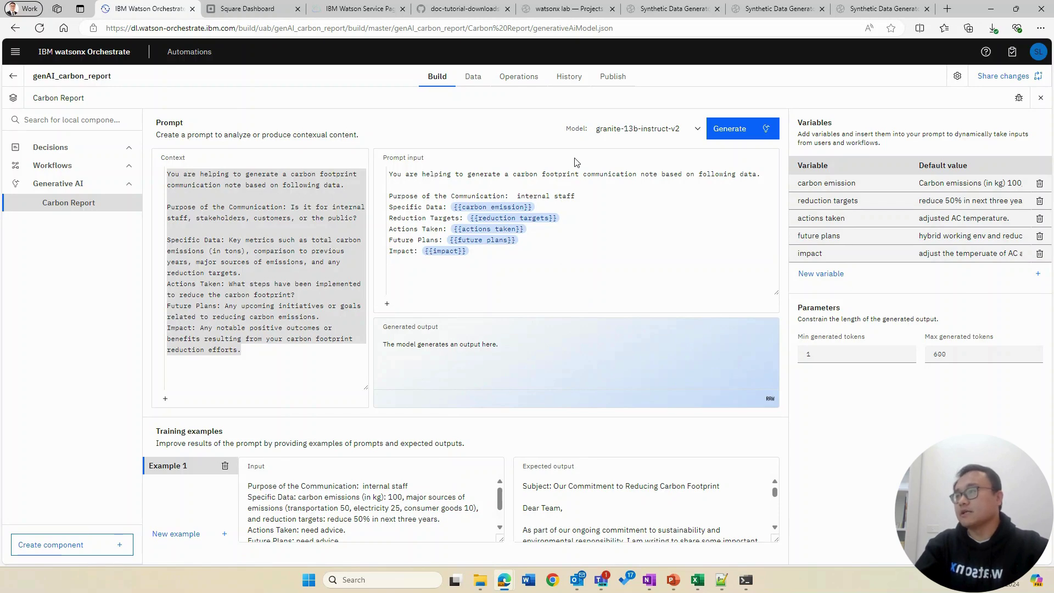
pyautogui.click(619, 77)
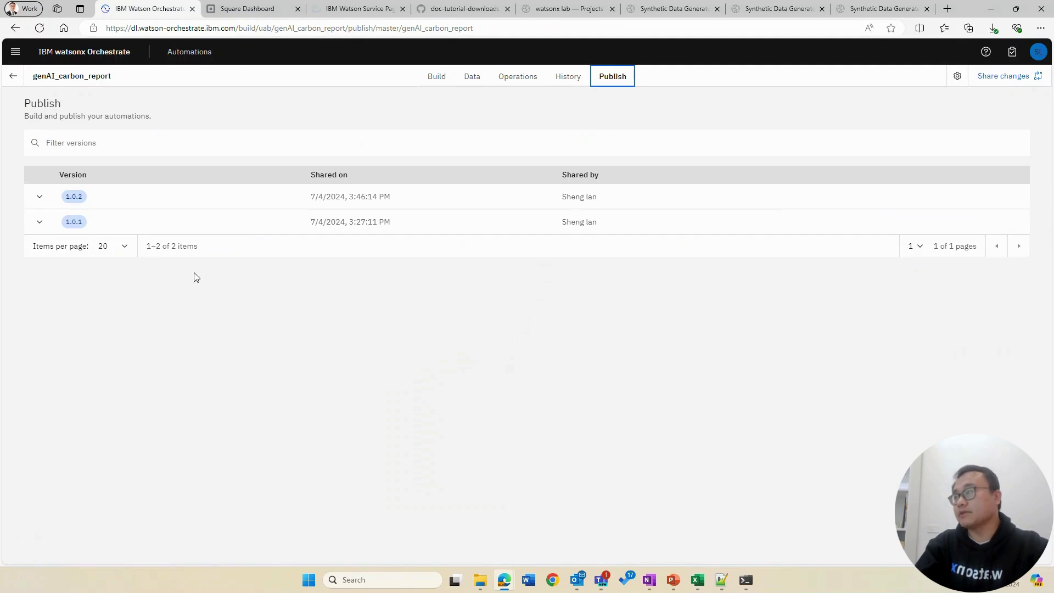
pyautogui.click(36, 200)
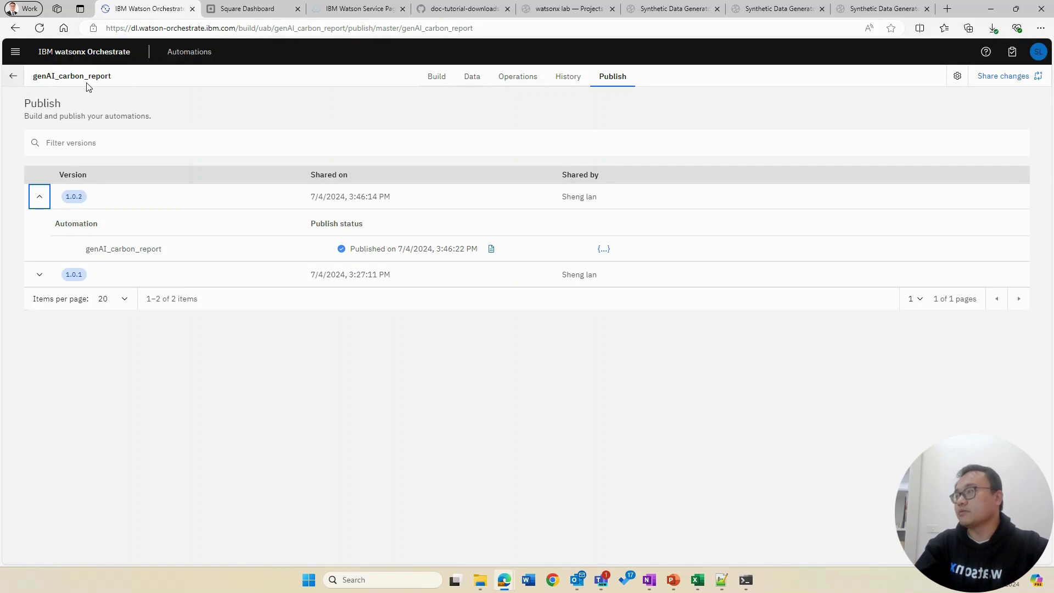
pyautogui.click(18, 79)
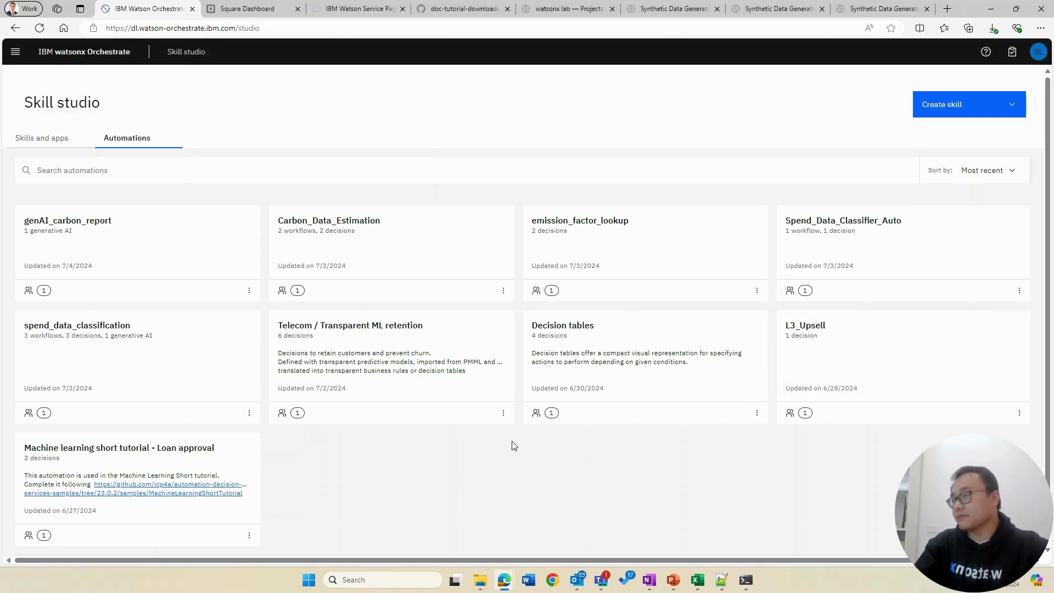
pyautogui.click(608, 248)
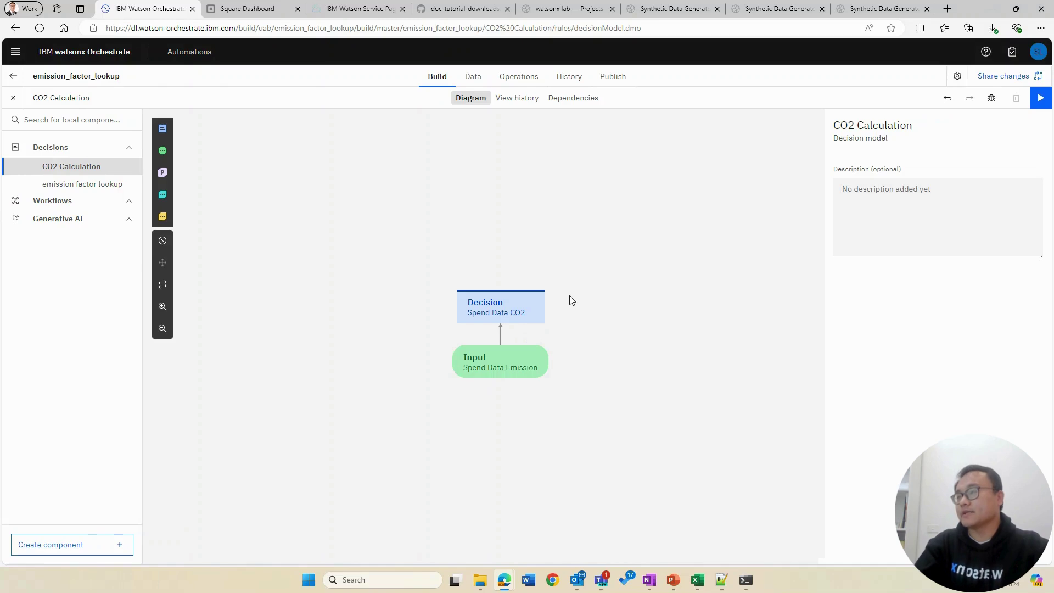
# Step: Open the Emission Factor node's mapping rule table in emission factor lookup and highlight rows 1–10
pyautogui.moveTo(512, 321)
pyautogui.click(83, 183)
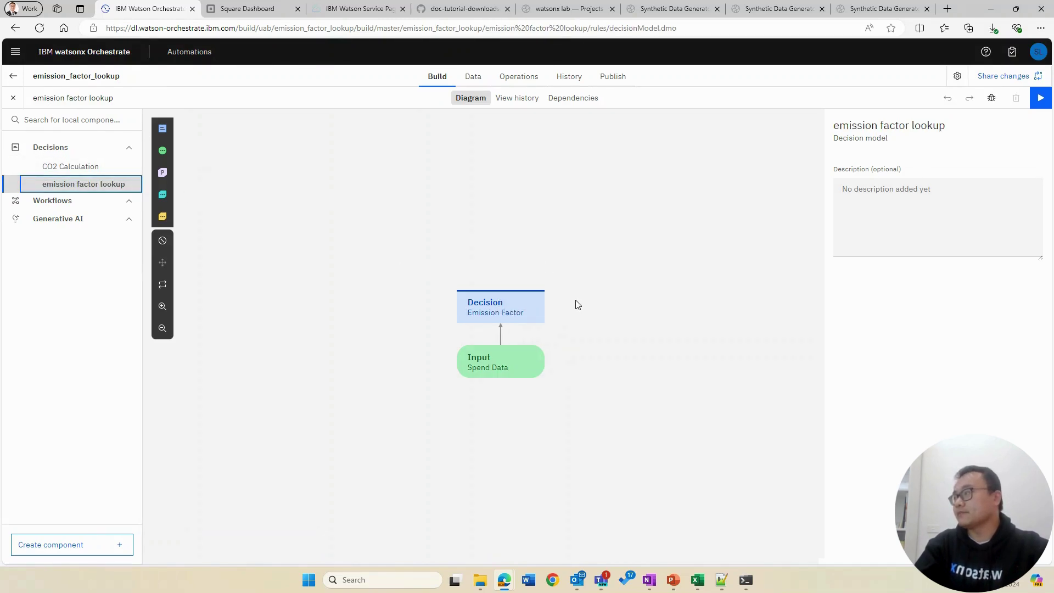
pyautogui.click(506, 313)
pyautogui.click(509, 372)
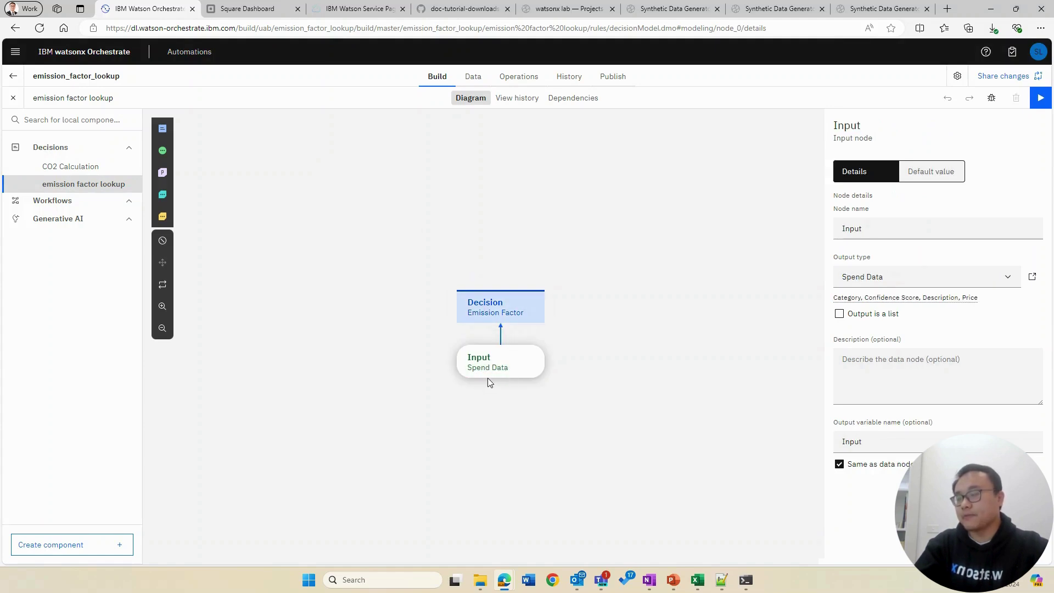
pyautogui.click(494, 314)
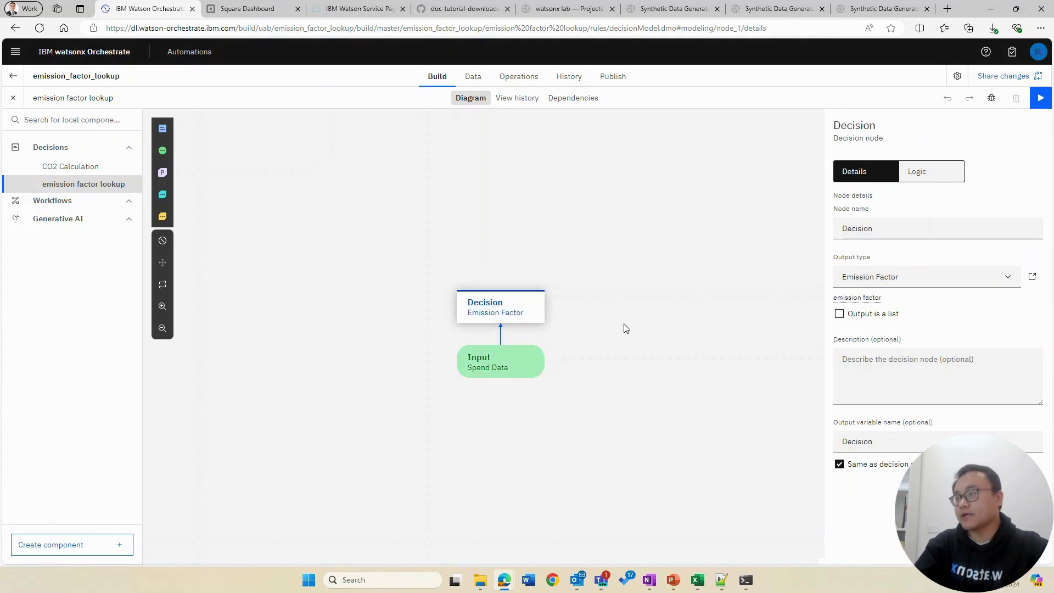
pyautogui.click(917, 177)
pyautogui.click(934, 269)
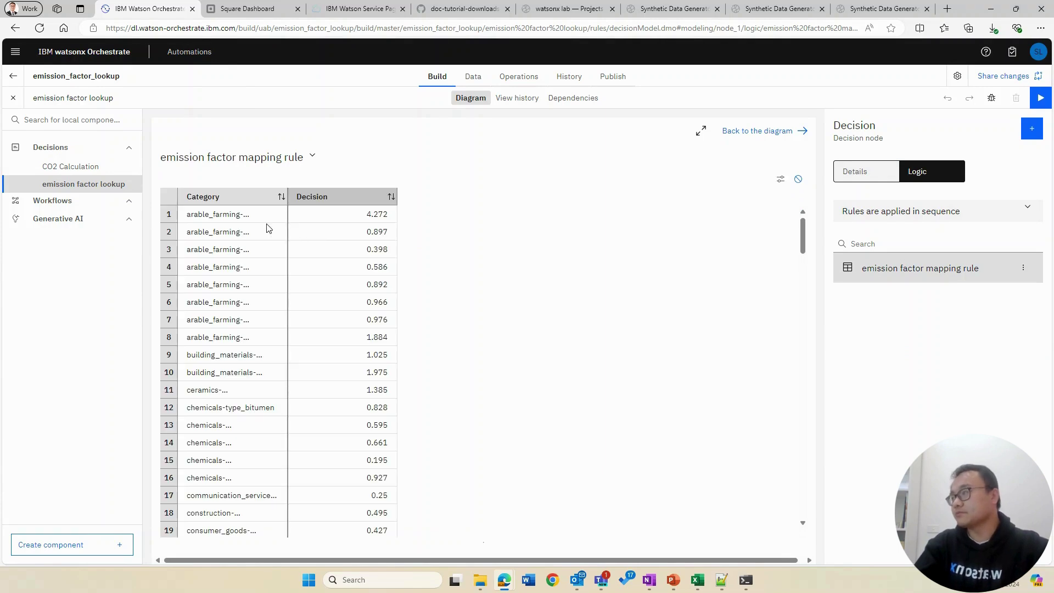
pyautogui.moveTo(249, 219); pyautogui.dragTo(345, 376)
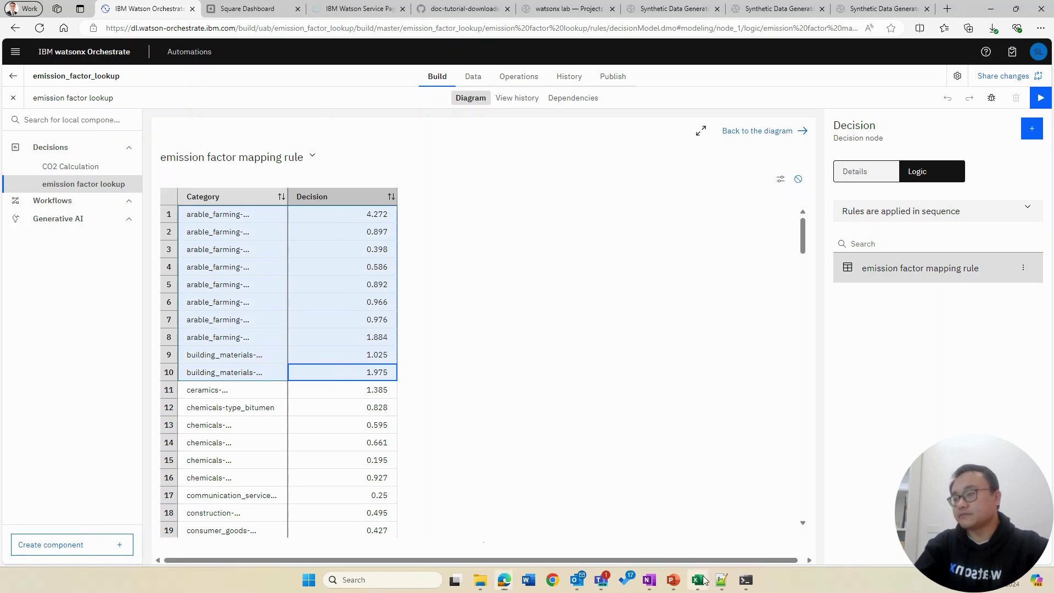
# Step: Compare the mapping factors against the Australia Spendbased Emission Factors workbook, then open the CO2 Calculation decision model
pyautogui.click(697, 580)
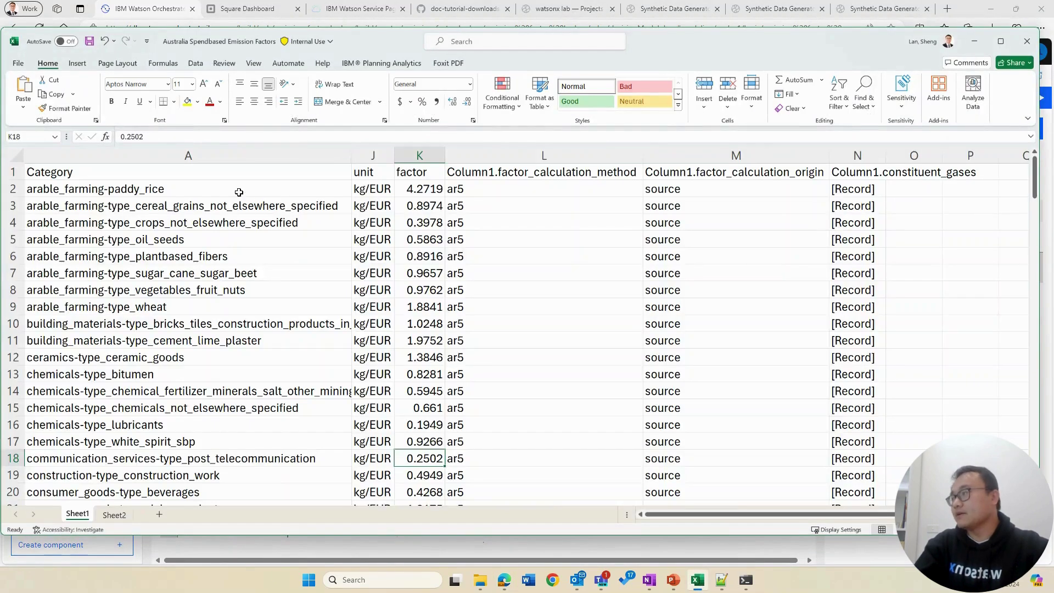
pyautogui.moveTo(236, 195); pyautogui.dragTo(249, 307)
pyautogui.click(971, 43)
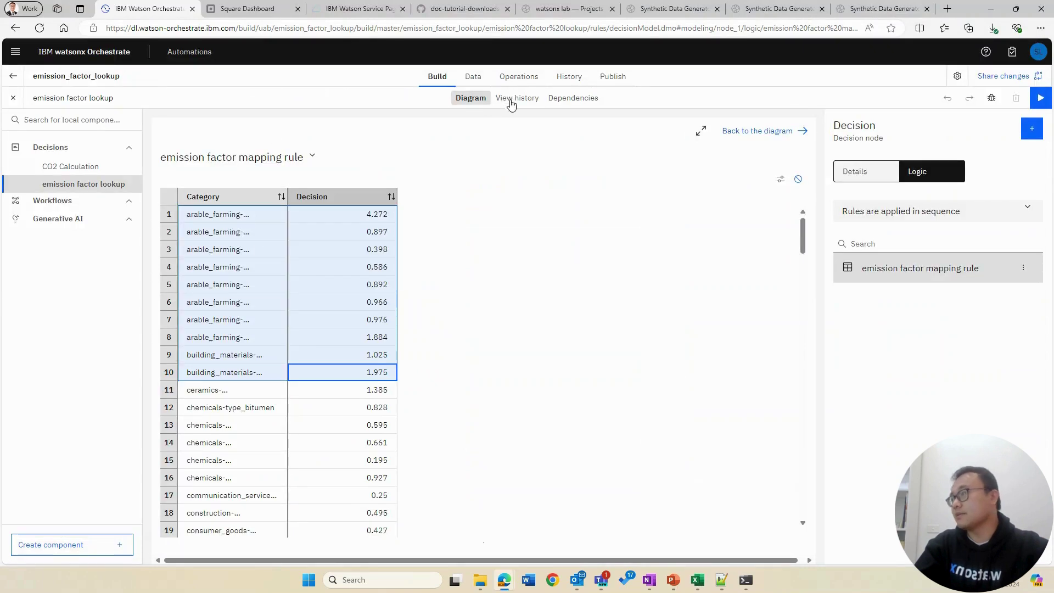
pyautogui.click(82, 167)
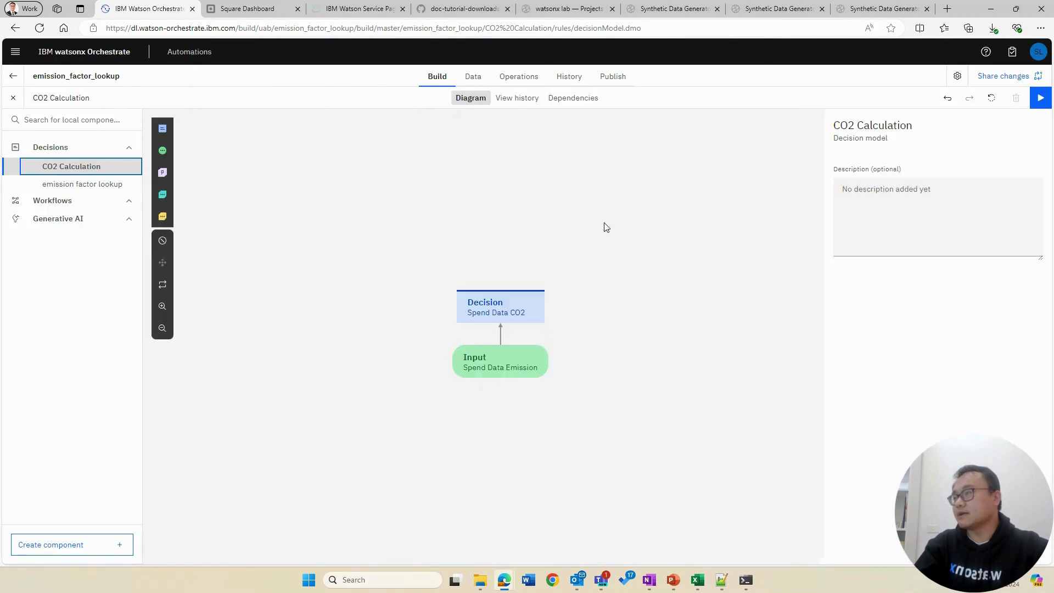
pyautogui.click(503, 310)
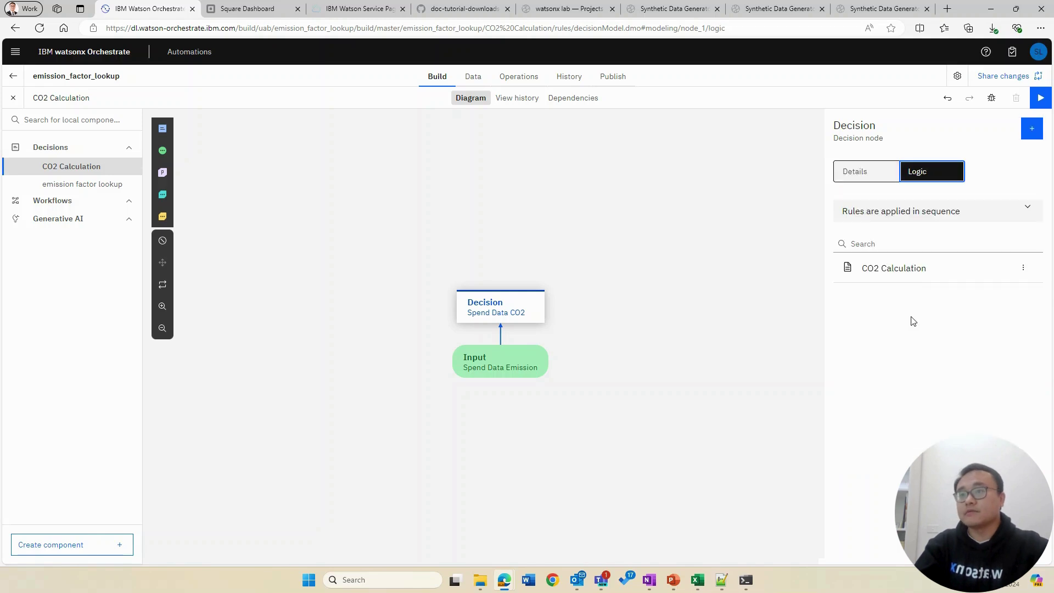
# Step: Walk through the CO2 Calculation rule's round((Price × Emission Factor), 2) formula, then return to the diagram
pyautogui.click(910, 271)
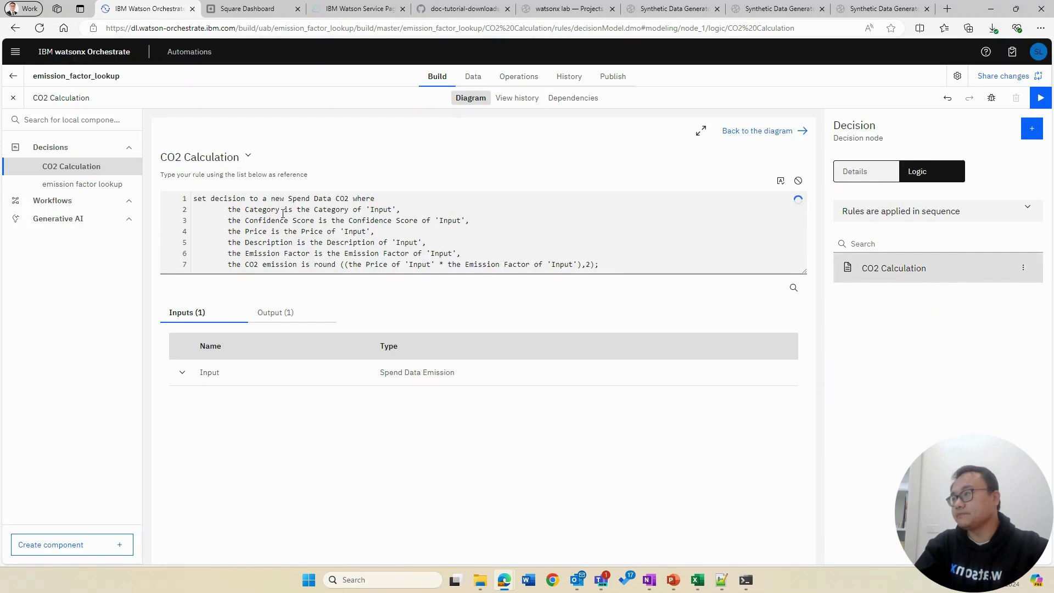
pyautogui.moveTo(194, 198); pyautogui.dragTo(495, 235)
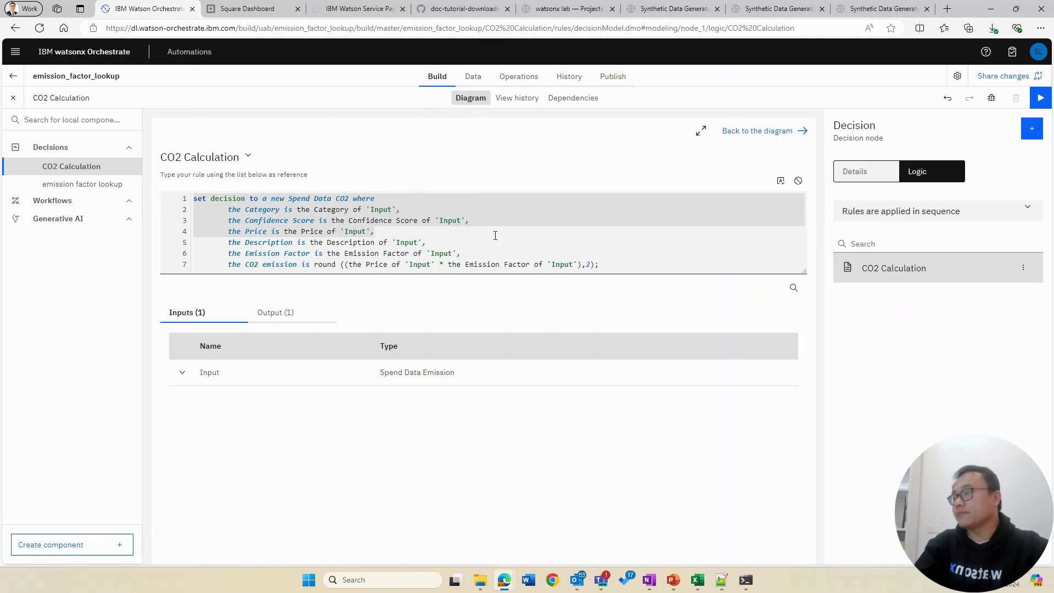
pyautogui.click(311, 264)
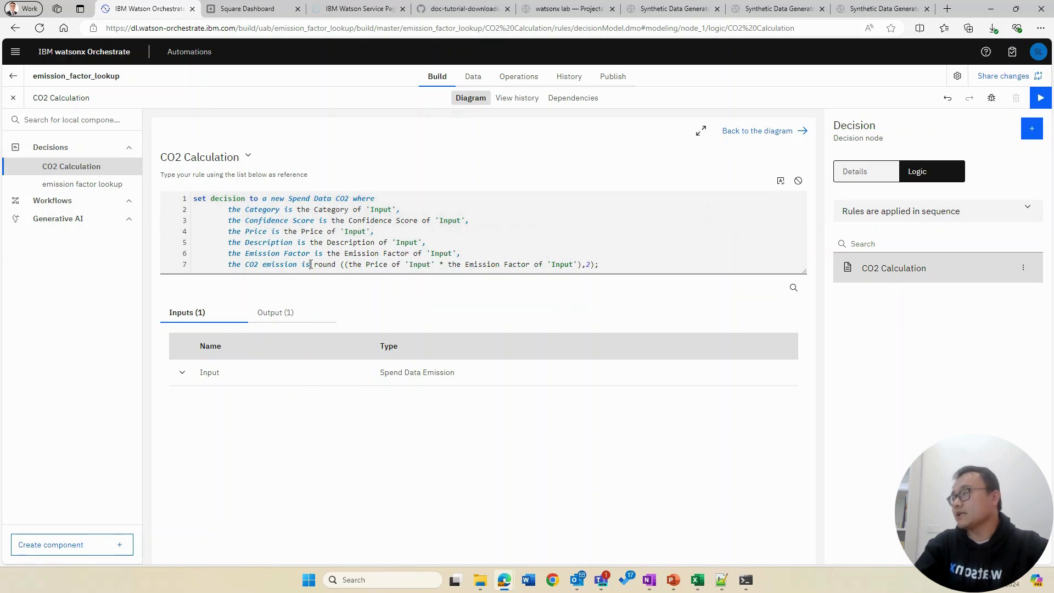
pyautogui.moveTo(311, 264); pyautogui.dragTo(599, 267)
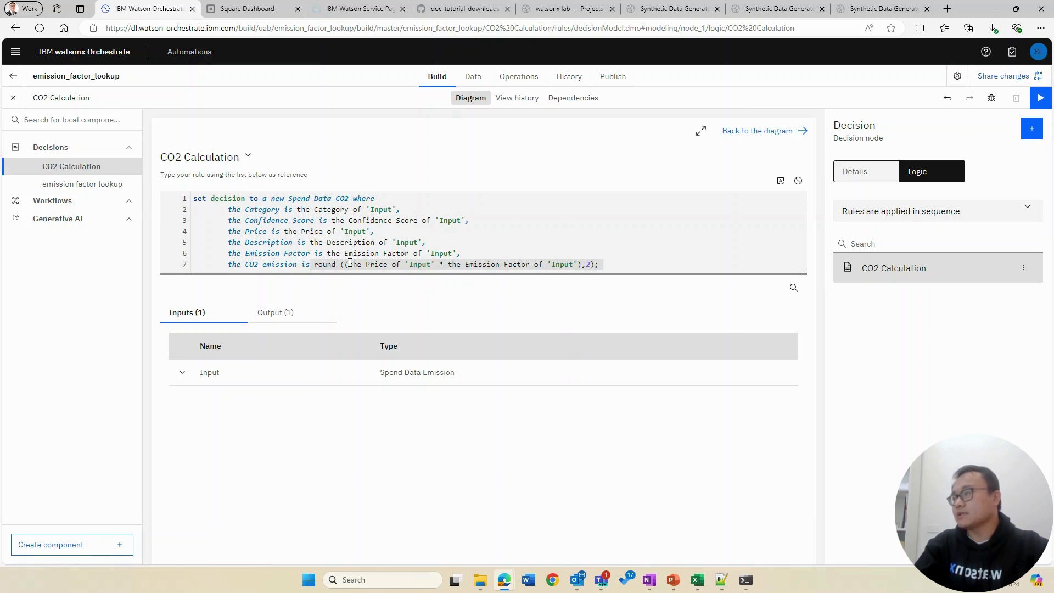
pyautogui.click(349, 264)
pyautogui.moveTo(348, 264); pyautogui.dragTo(436, 264)
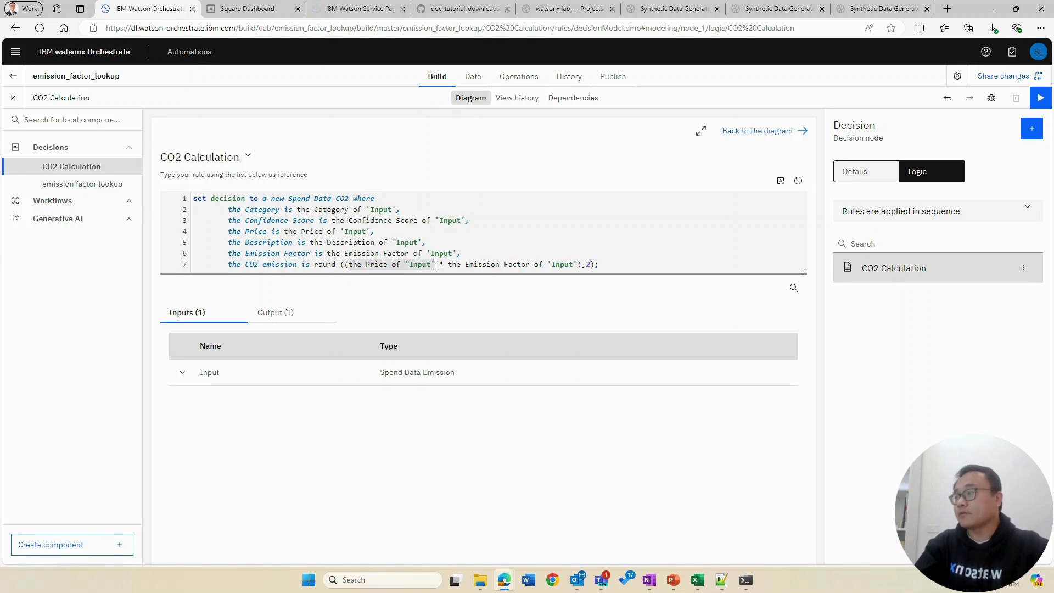
pyautogui.click(349, 264)
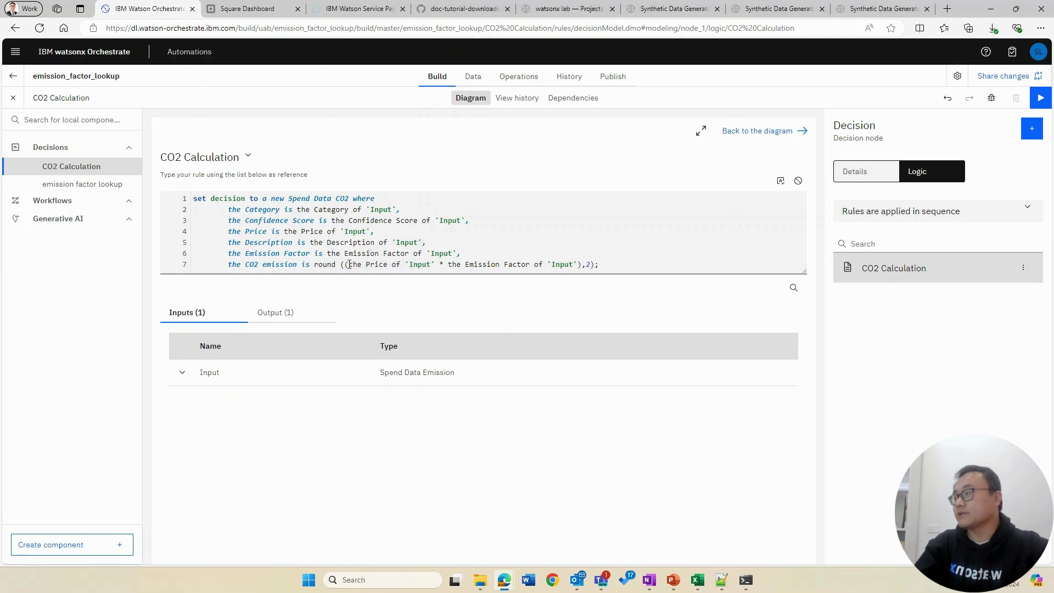
pyautogui.moveTo(371, 268); pyautogui.dragTo(438, 267)
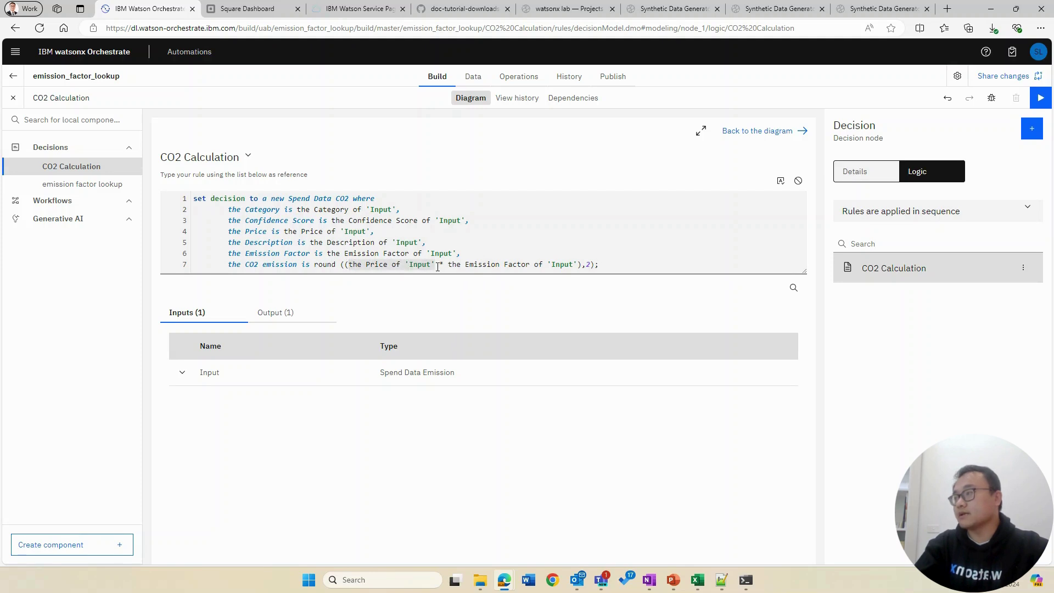
pyautogui.moveTo(601, 265); pyautogui.dragTo(195, 199)
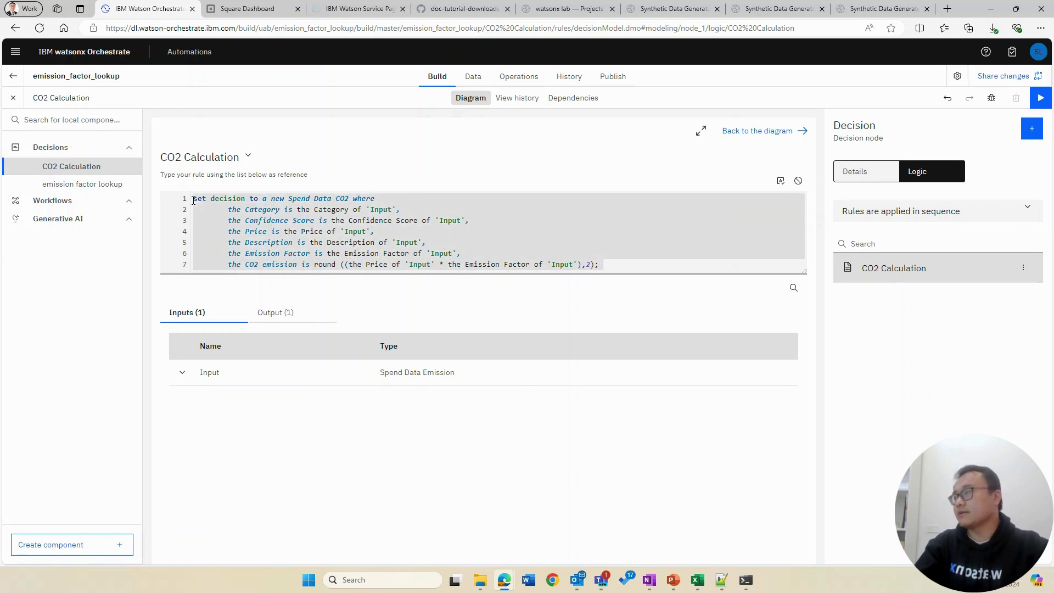
pyautogui.click(64, 77)
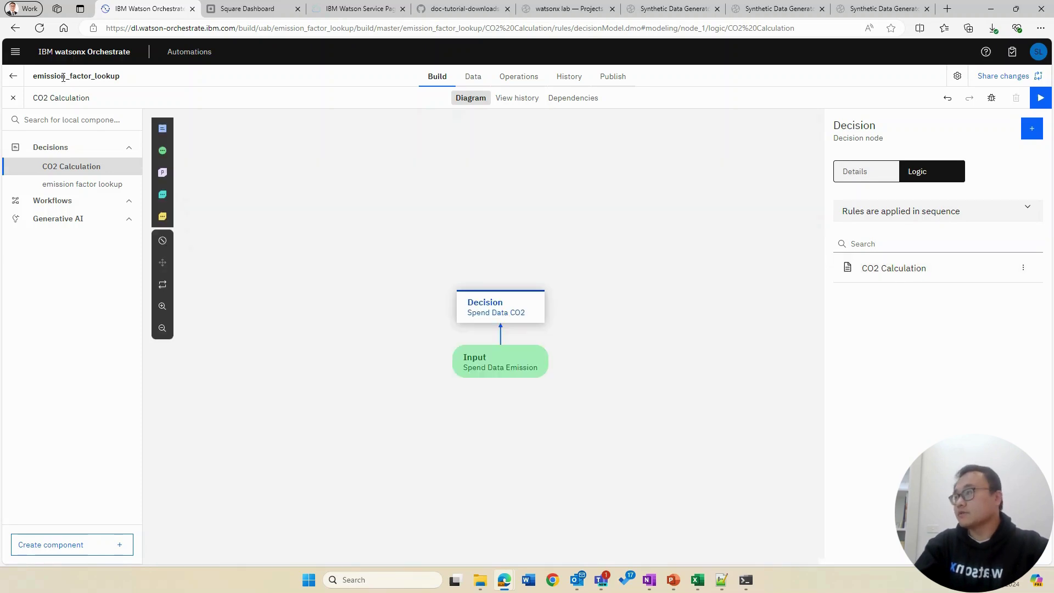
# Step: Return to All automations and show the Skills and apps list with Carbon Footprint Note Generation
pyautogui.click(13, 76)
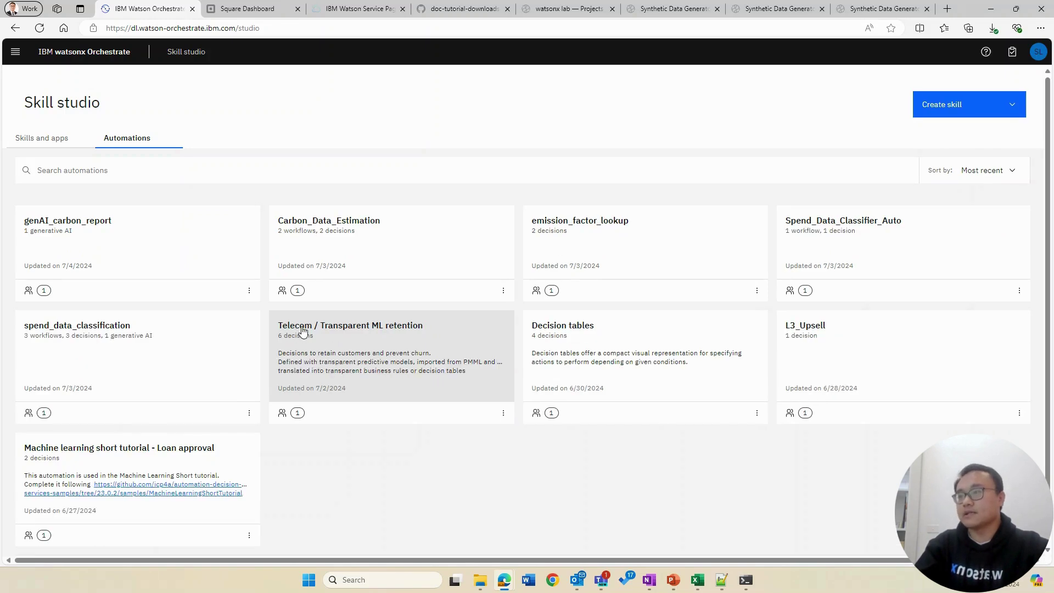
pyautogui.click(47, 140)
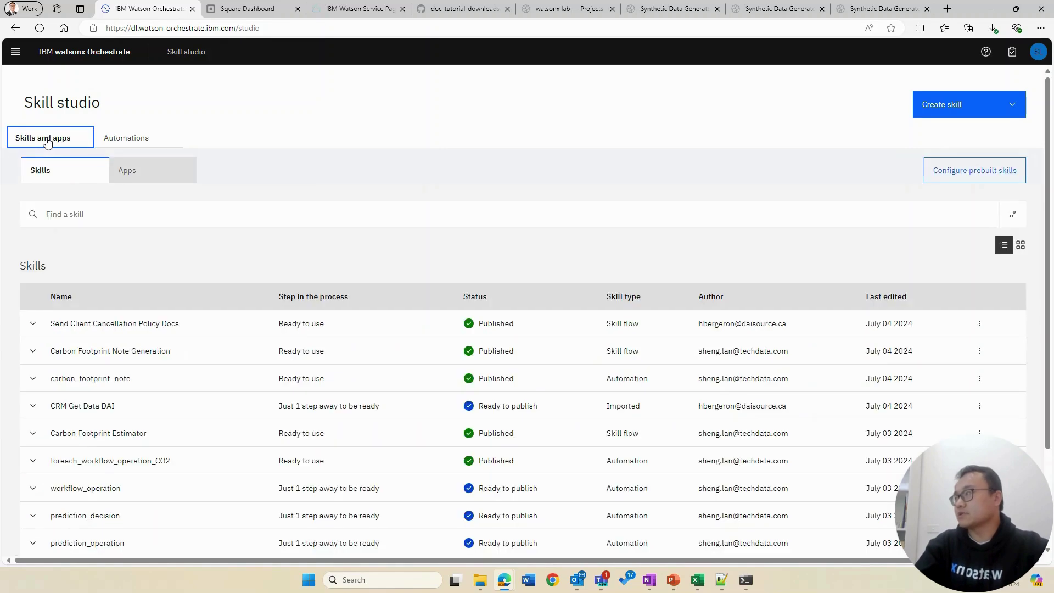